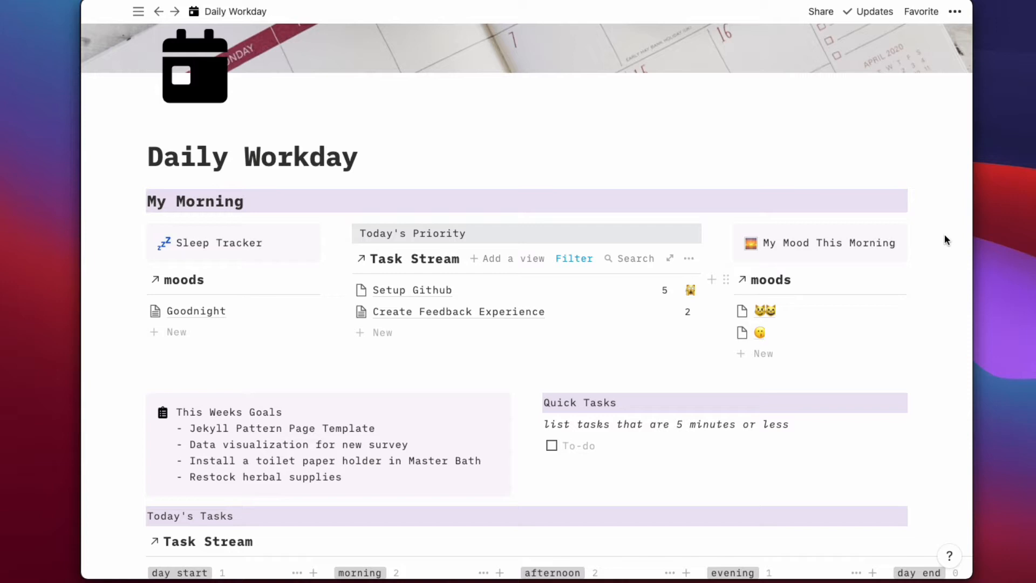
Step: View the Goodnight entry in the Sleep Tracker list and close it
scroll(944, 239, "up", 5)
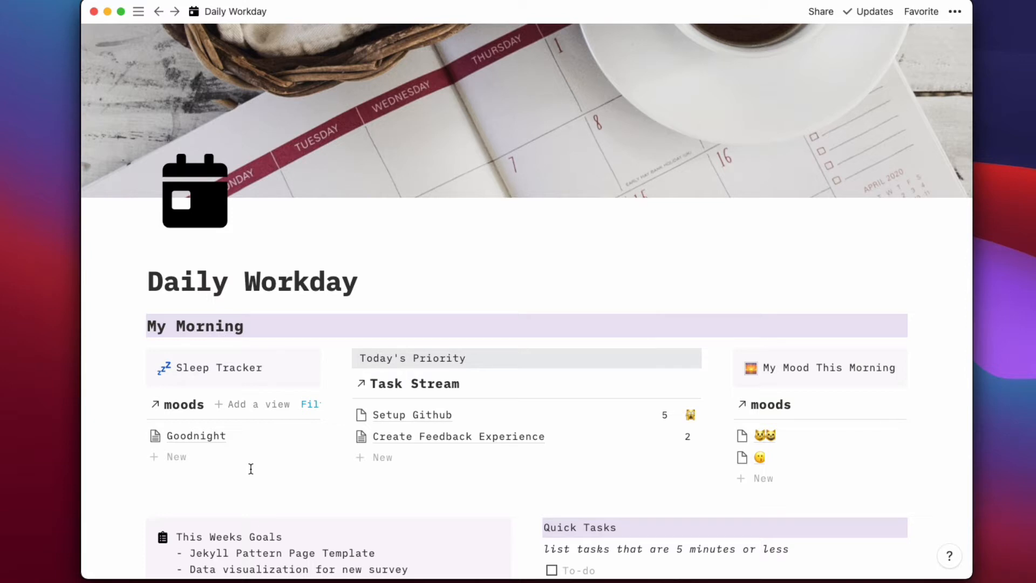
left_click(205, 439)
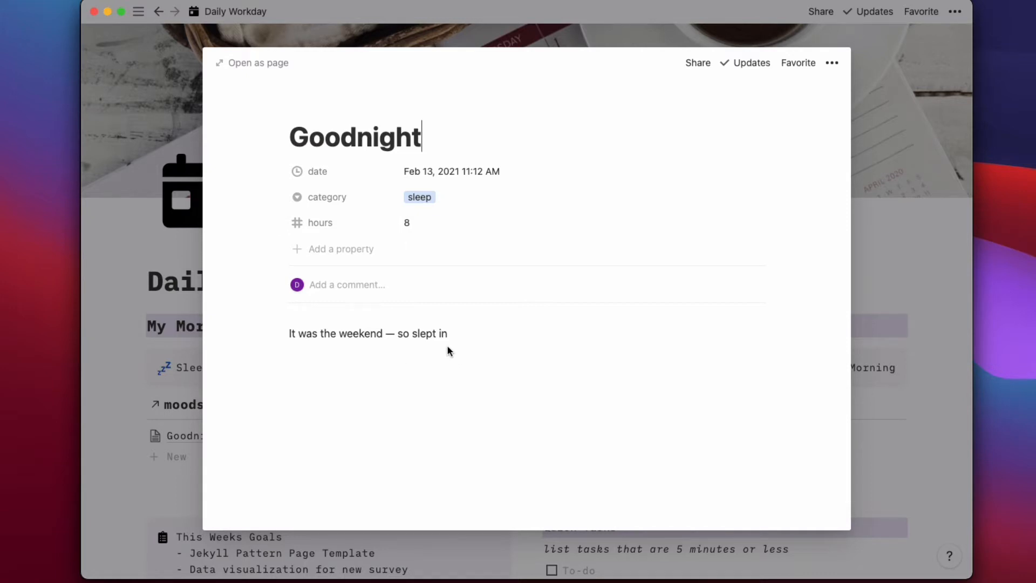
left_click(128, 335)
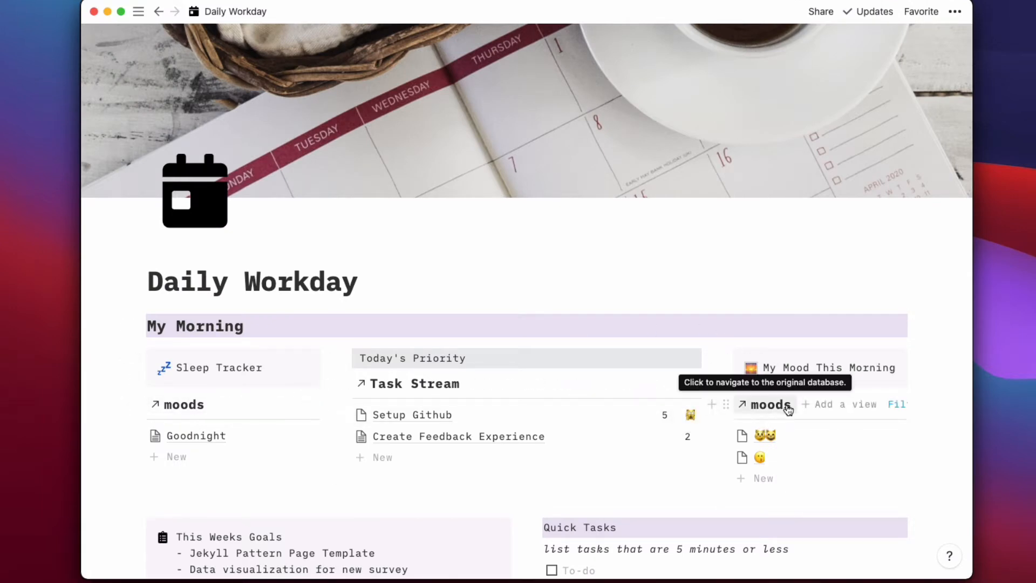
Step: View both emoji entries in the My Mood This Morning list, one after the other
left_click(788, 441)
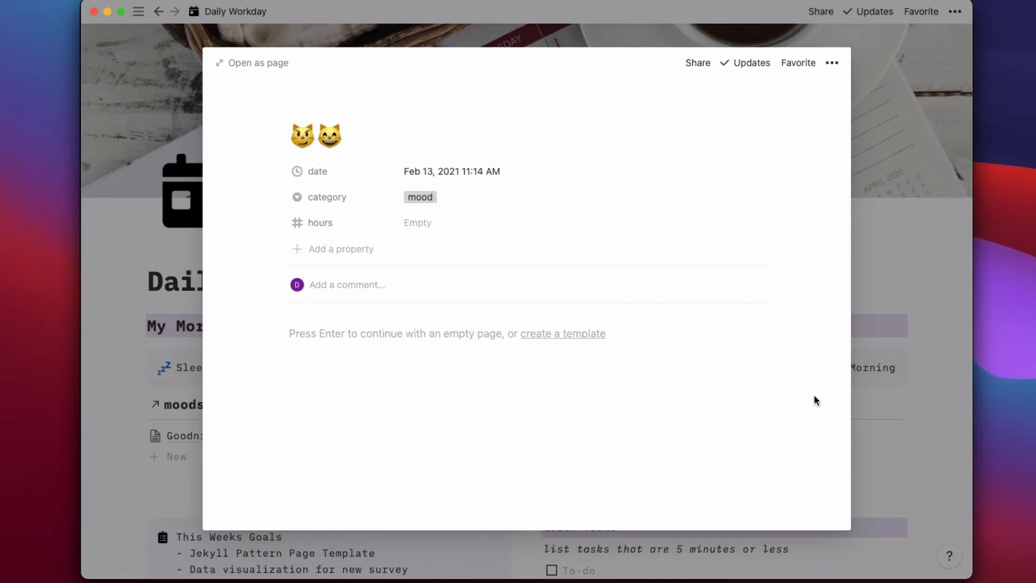
left_click(869, 415)
left_click(803, 456)
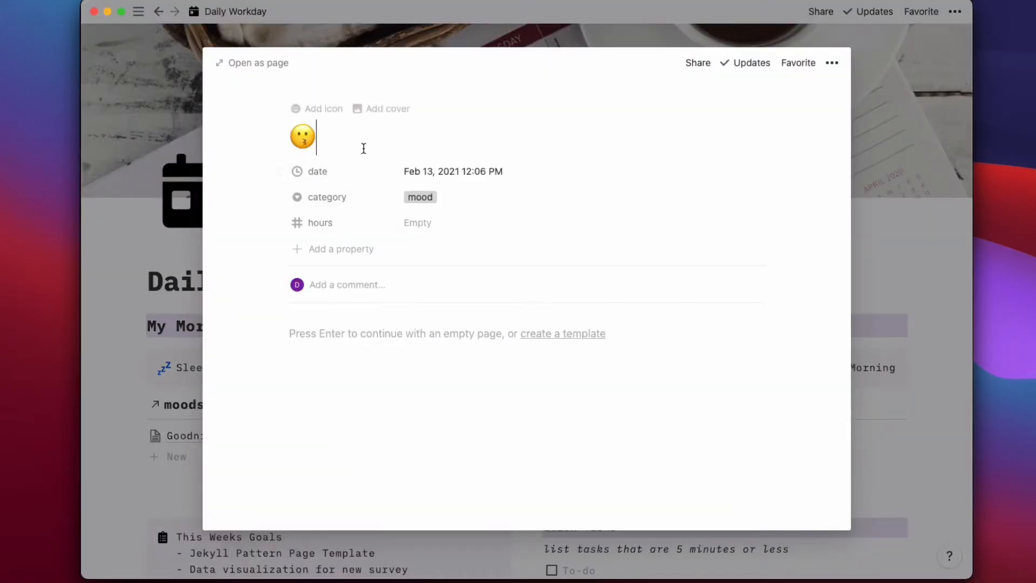
left_click(335, 148)
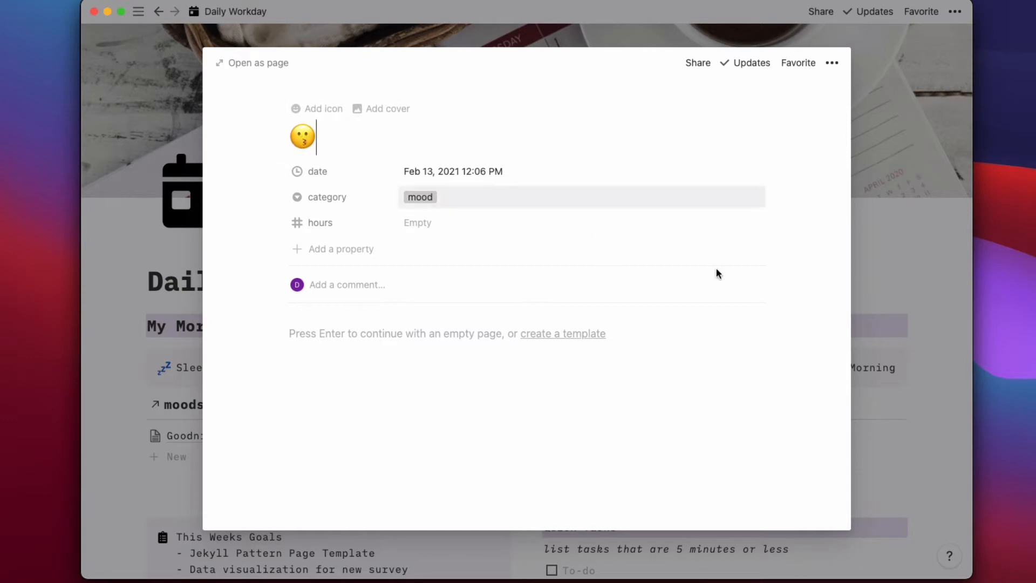
left_click(916, 397)
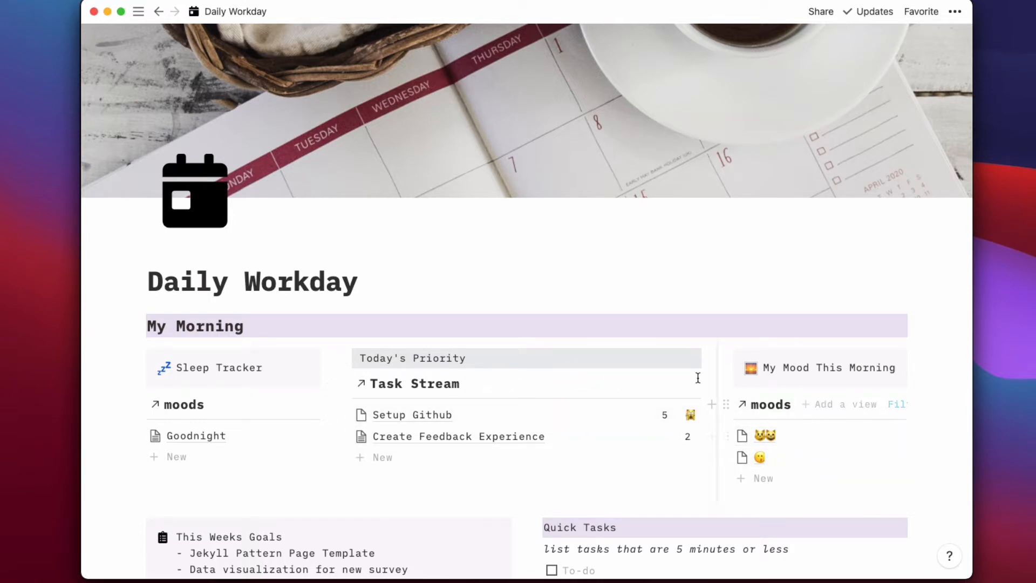
Step: Check the filters of the "How will I unwind from the day" moods gallery in the Evening section and add a blank entry to it
scroll(695, 352, "down", 20)
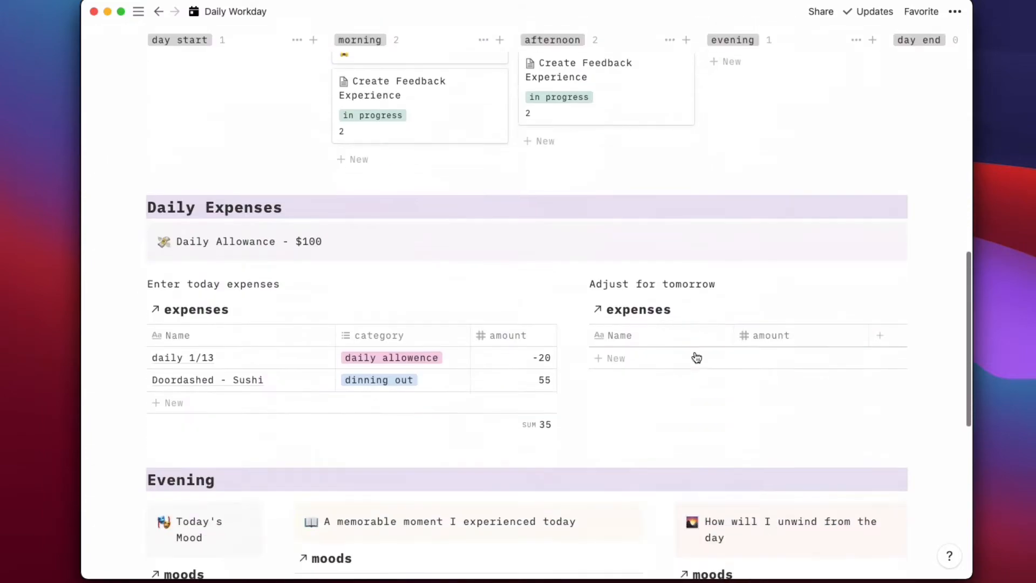
scroll(694, 352, "up", 1)
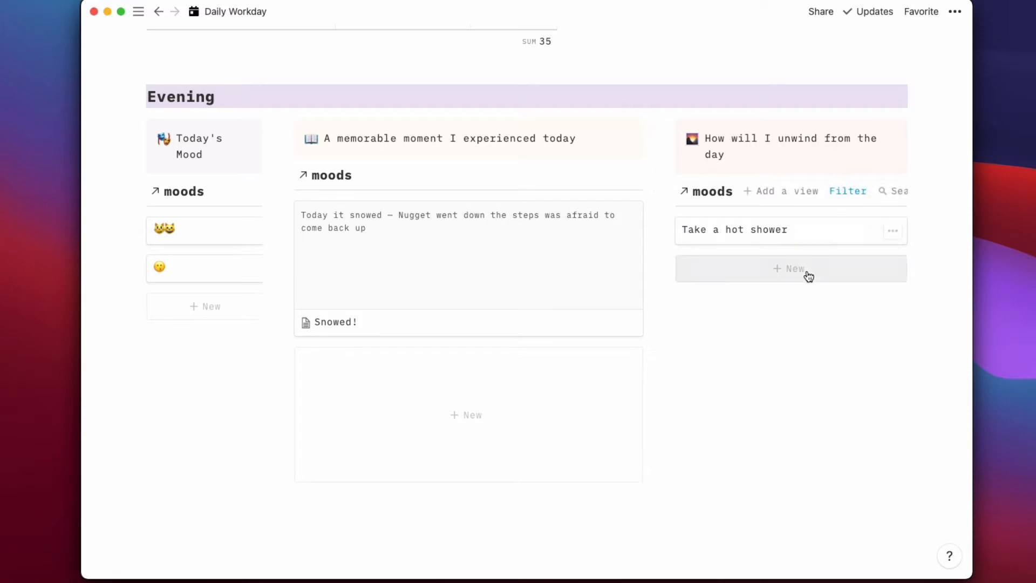
scroll(655, 250, "up", 4)
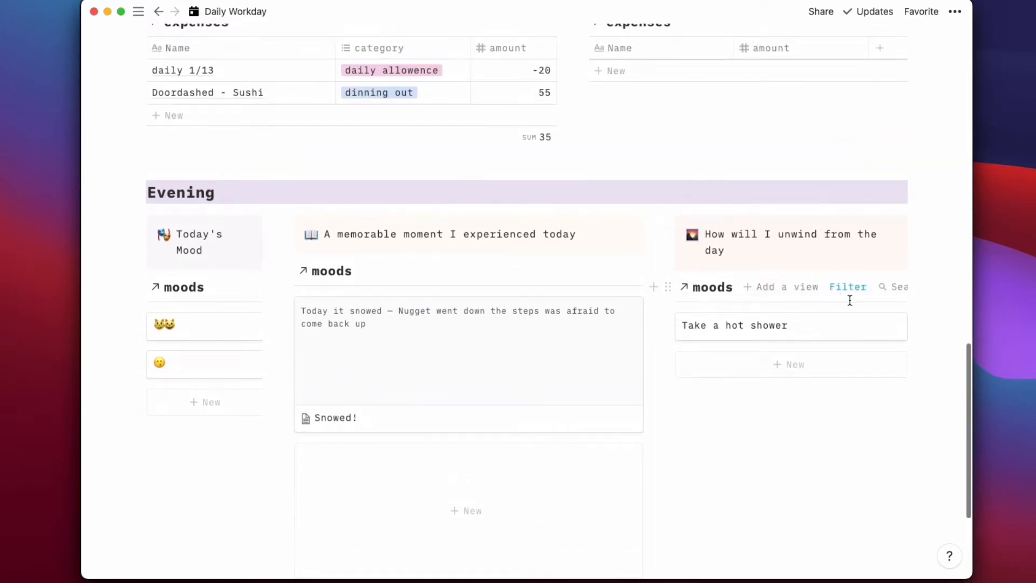
left_click(853, 288)
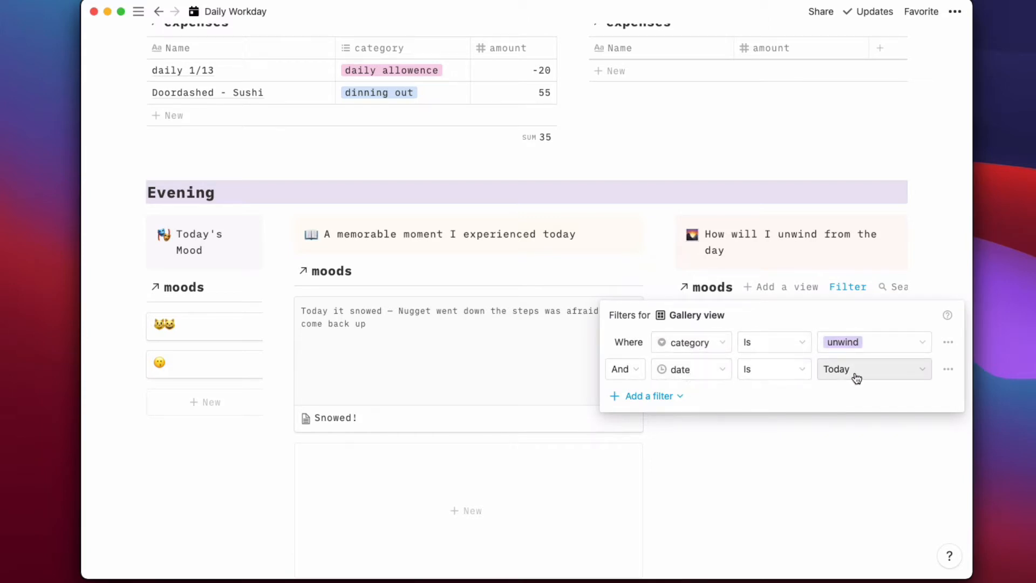
left_click(845, 420)
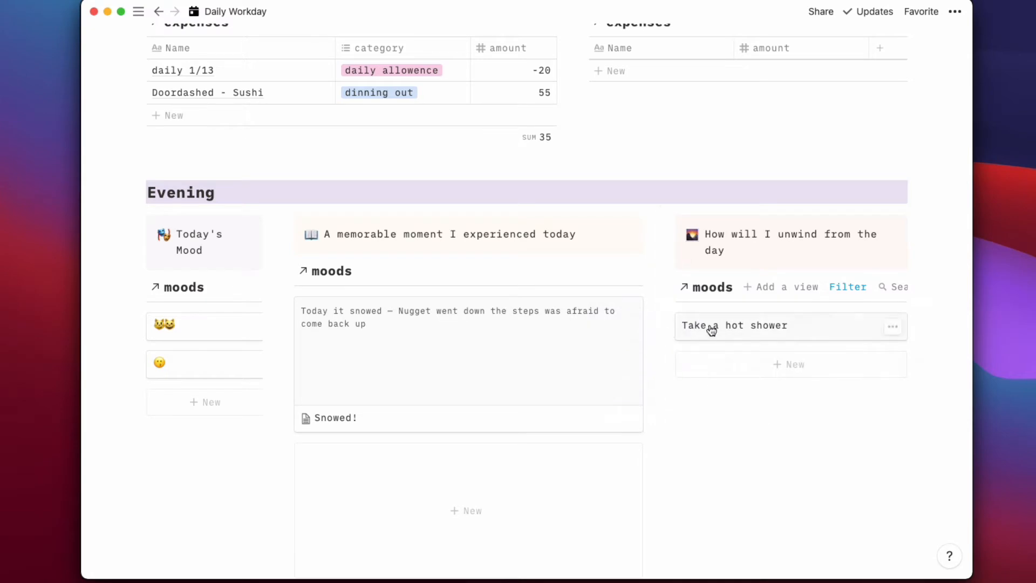
left_click(748, 368)
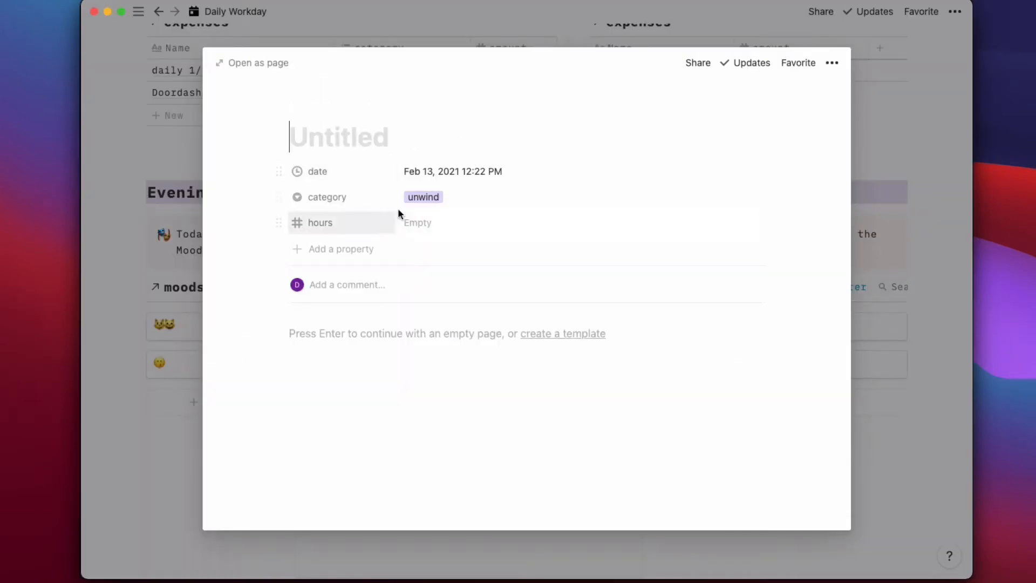
left_click(183, 146)
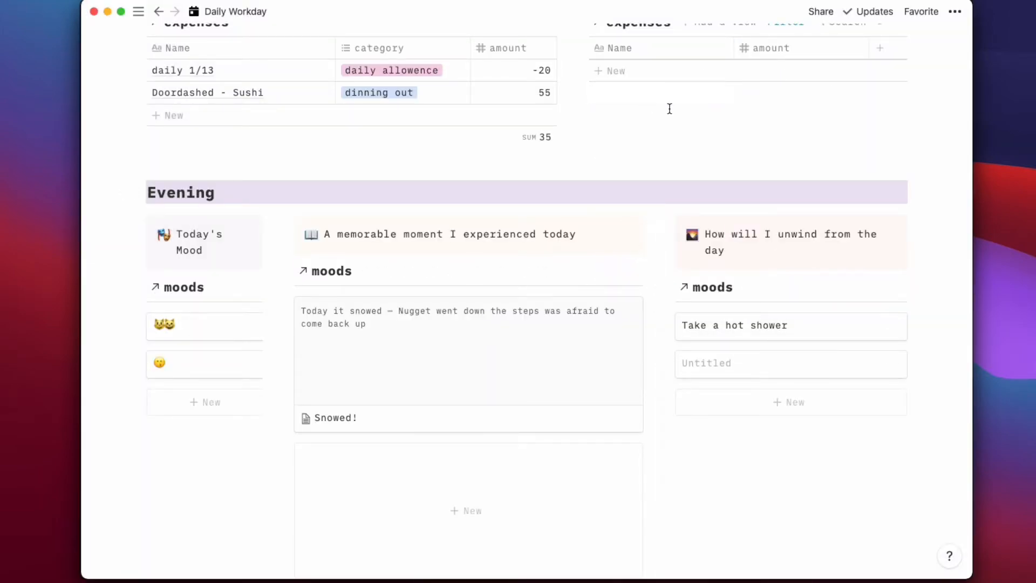
Step: Switch to the window with the full moods database and browse its gallery of mood, unwind and memorable moment entries
key("super+grave")
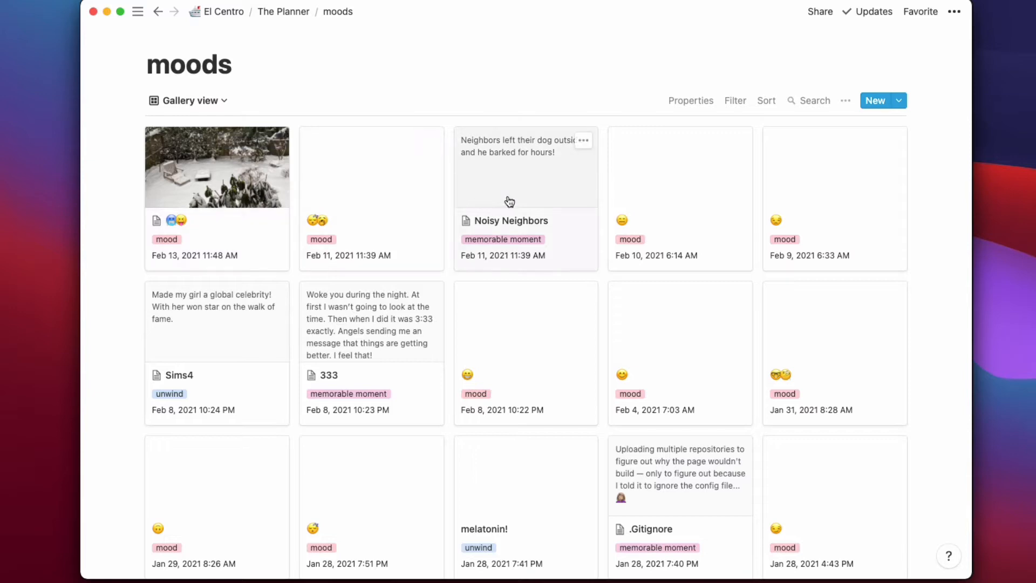
scroll(507, 195, "down", 1)
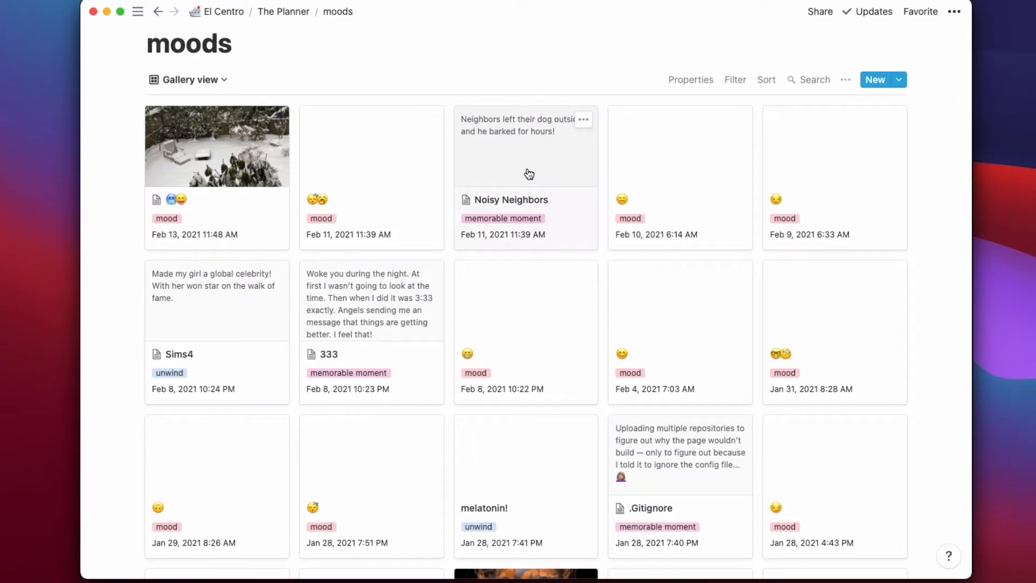
scroll(529, 173, "down", 1)
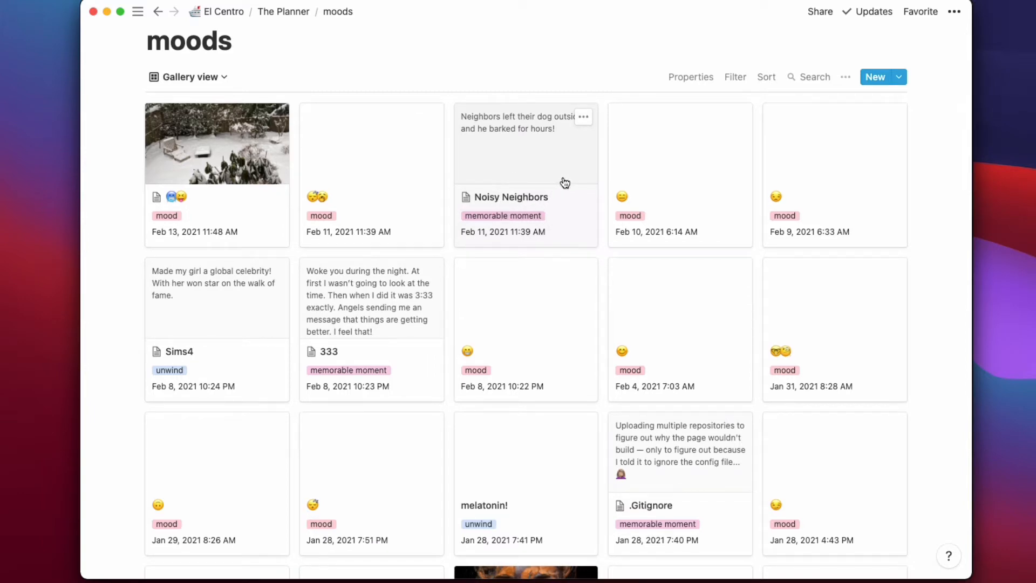
scroll(563, 180, "up", 2)
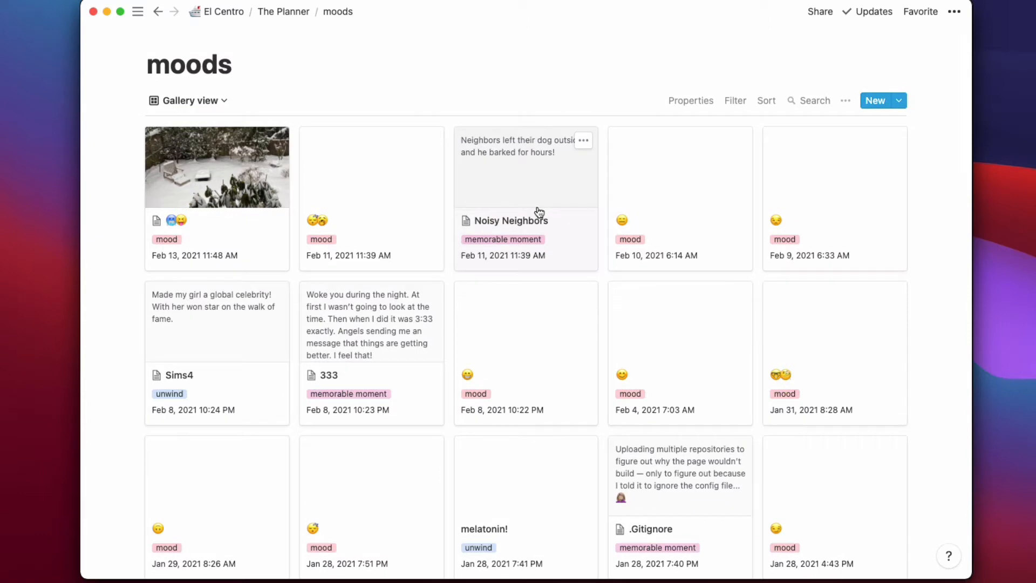
scroll(539, 212, "down", 5)
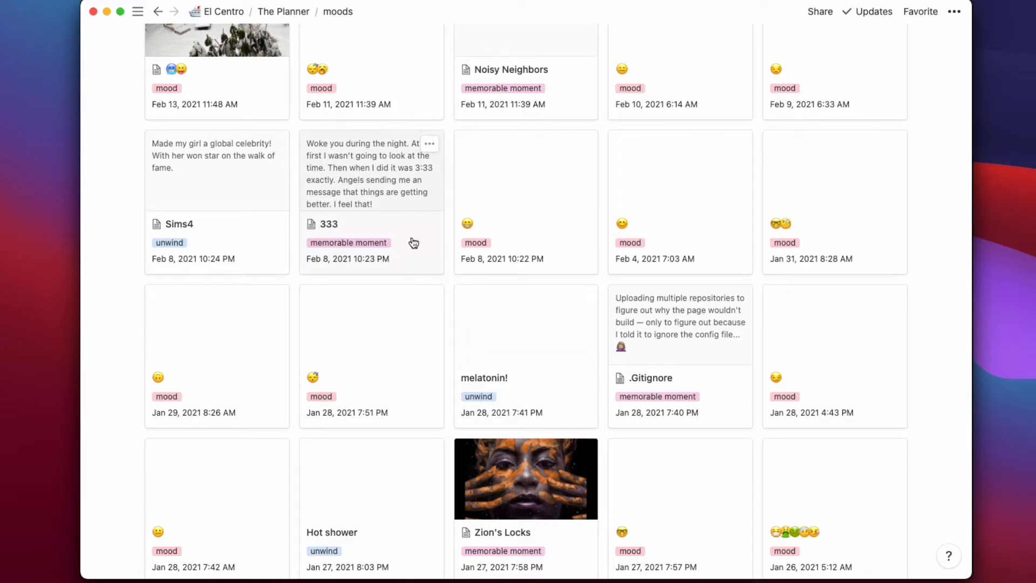
scroll(412, 241, "down", 3)
scroll(585, 381, "down", 2)
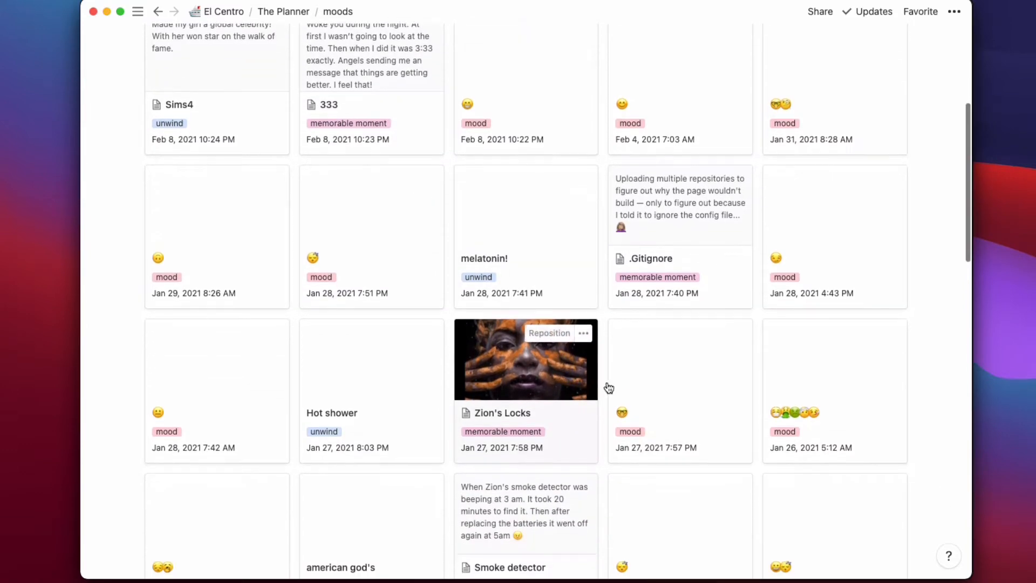
Step: Read the memorable moment entry with the painted-face picture, close it and return to the start of the moods gallery
left_click(550, 387)
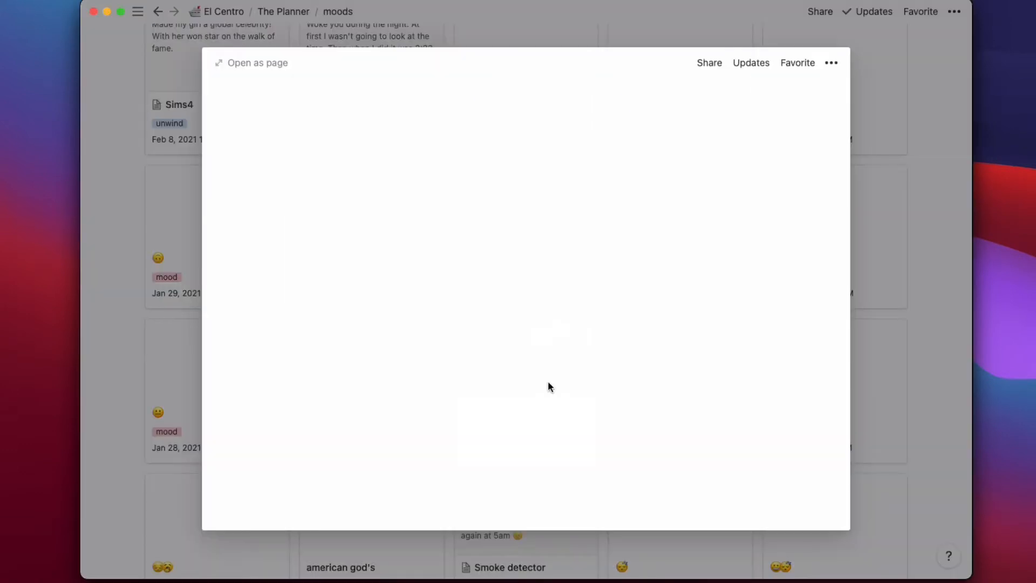
scroll(543, 388, "down", 5)
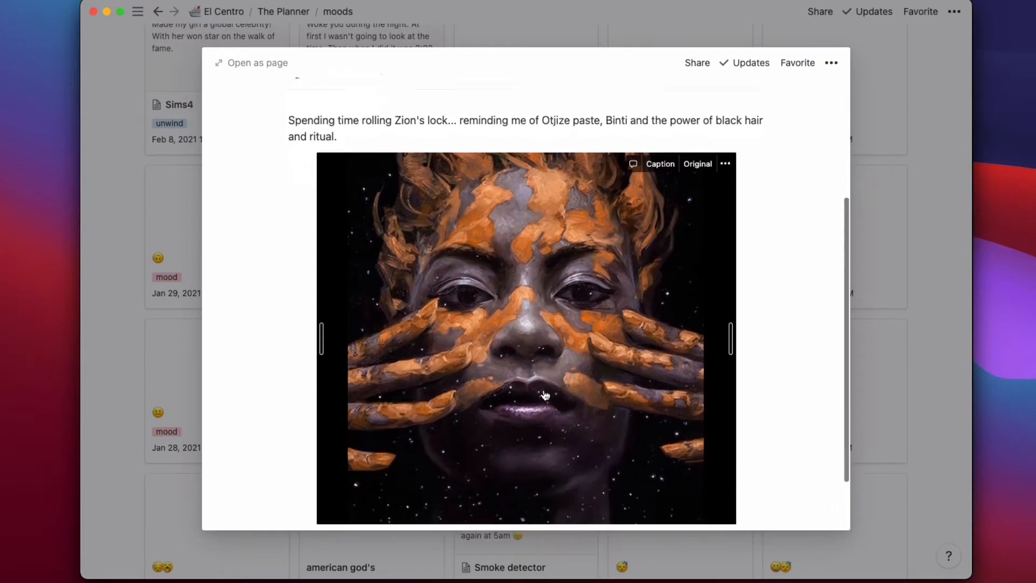
scroll(545, 395, "down", 1)
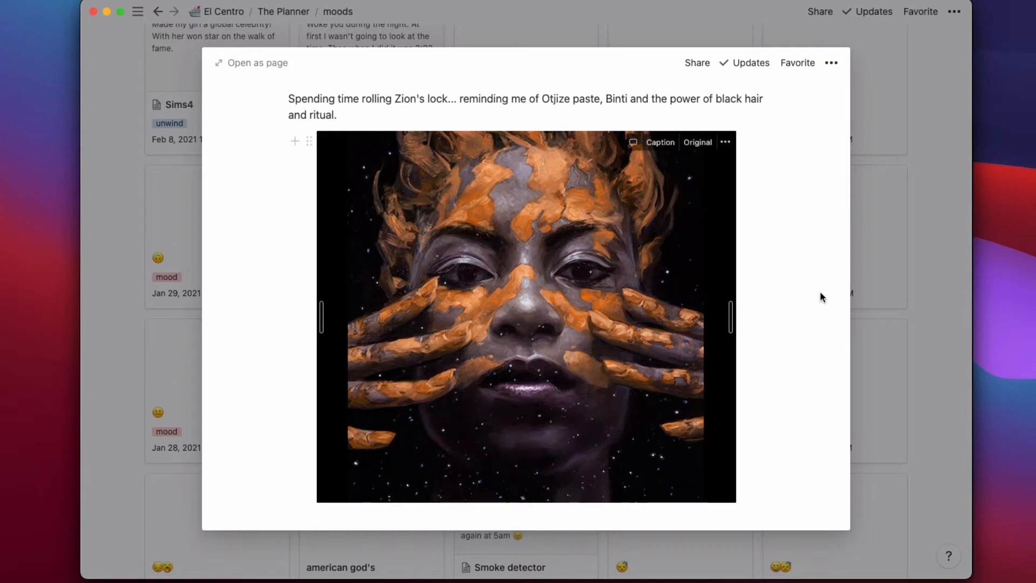
left_click(894, 311)
scroll(530, 281, "up", 5)
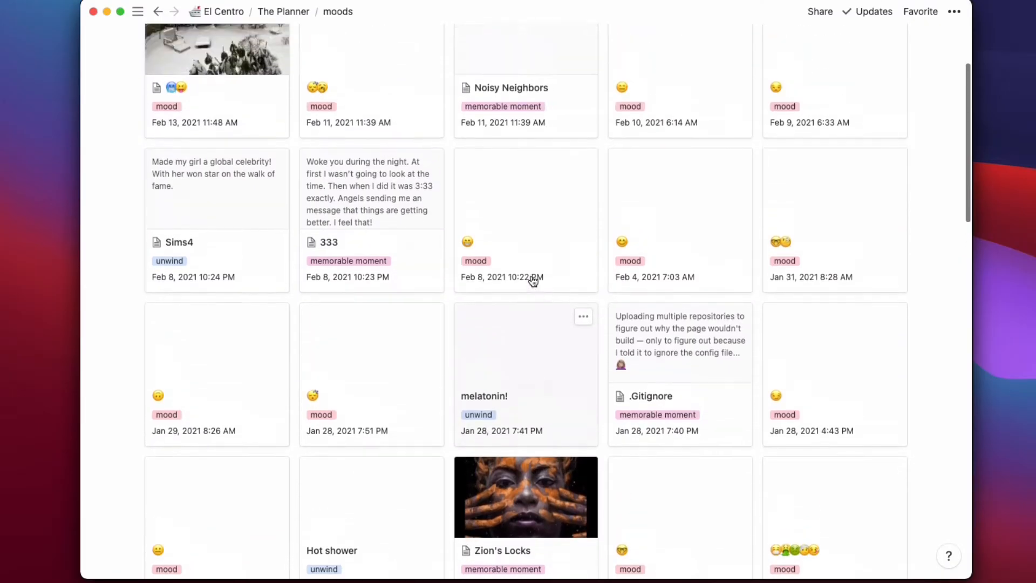
scroll(533, 281, "up", 5)
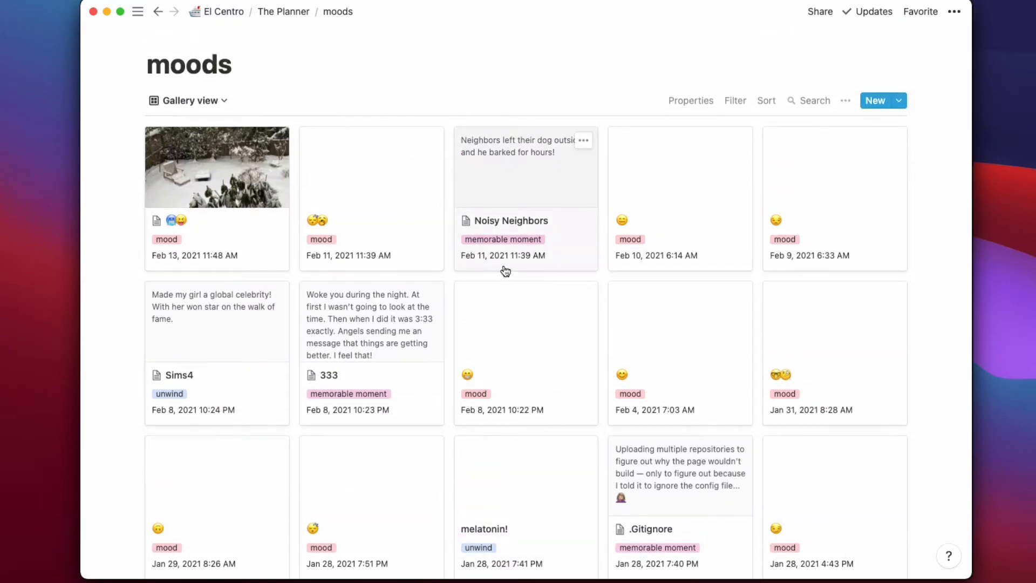
Step: Return to the Daily Workday page, open the Setup Github task under Today's Priority and reveal its hidden property
key("super+bracketleft")
scroll(506, 271, "up", 10)
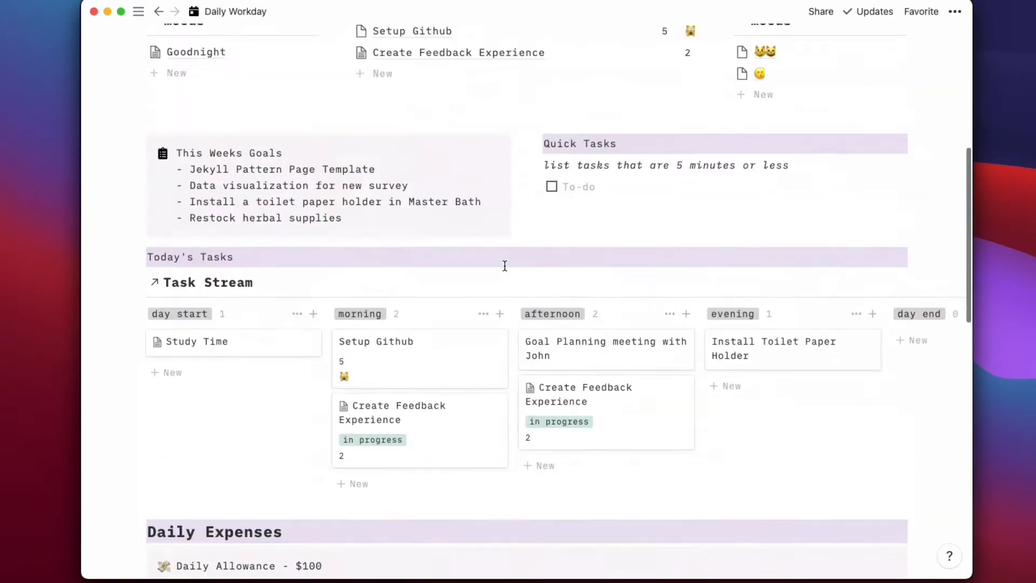
scroll(506, 271, "up", 1)
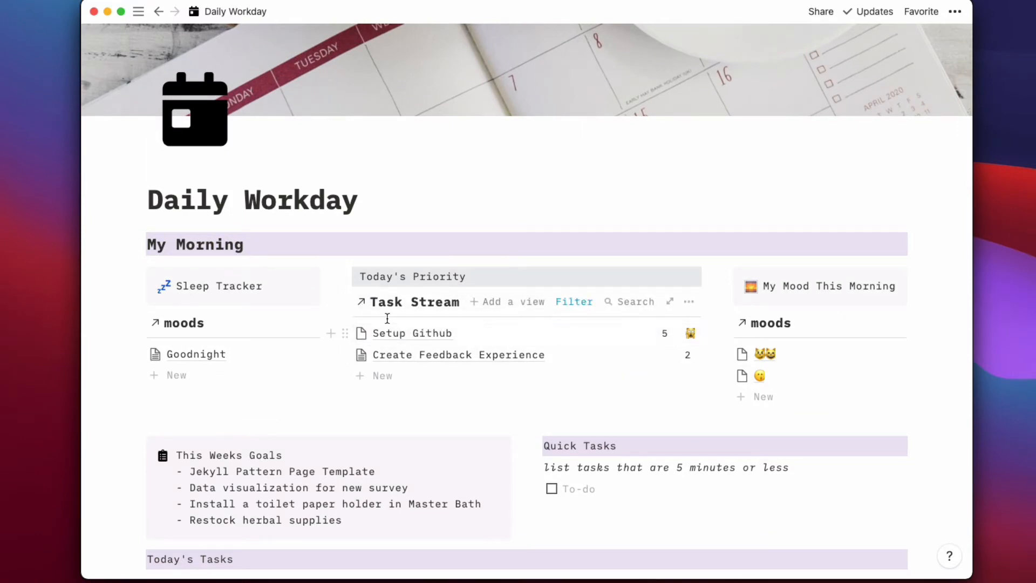
left_click(414, 338)
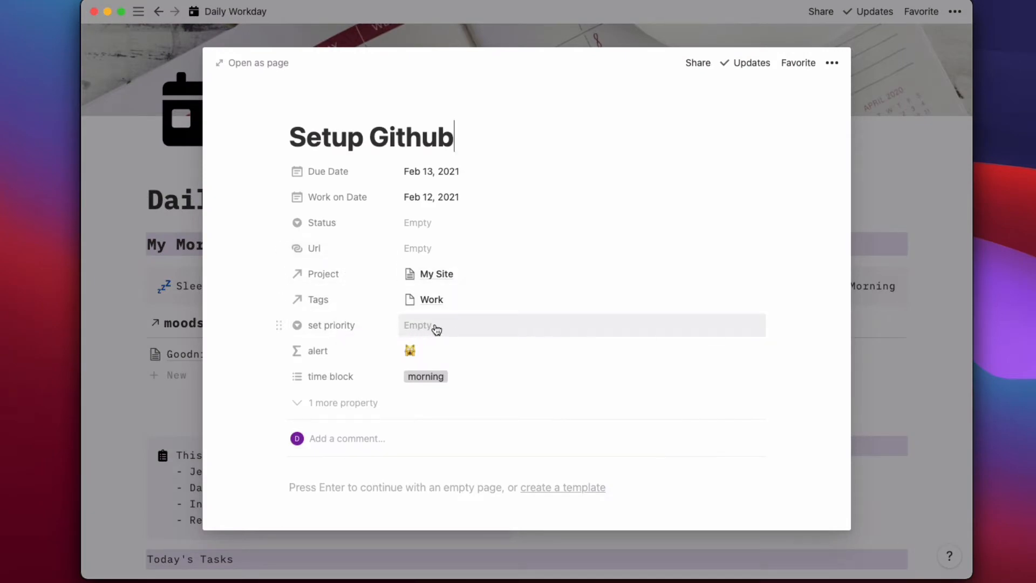
left_click(354, 402)
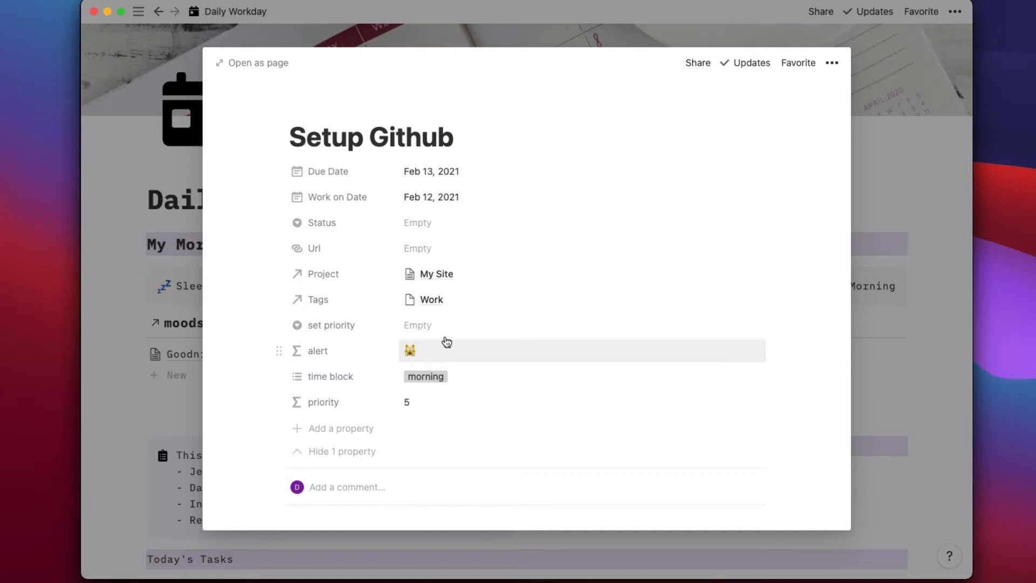
Step: View the formula behind the task's priority property, leave it as is and close the task
left_click(418, 406)
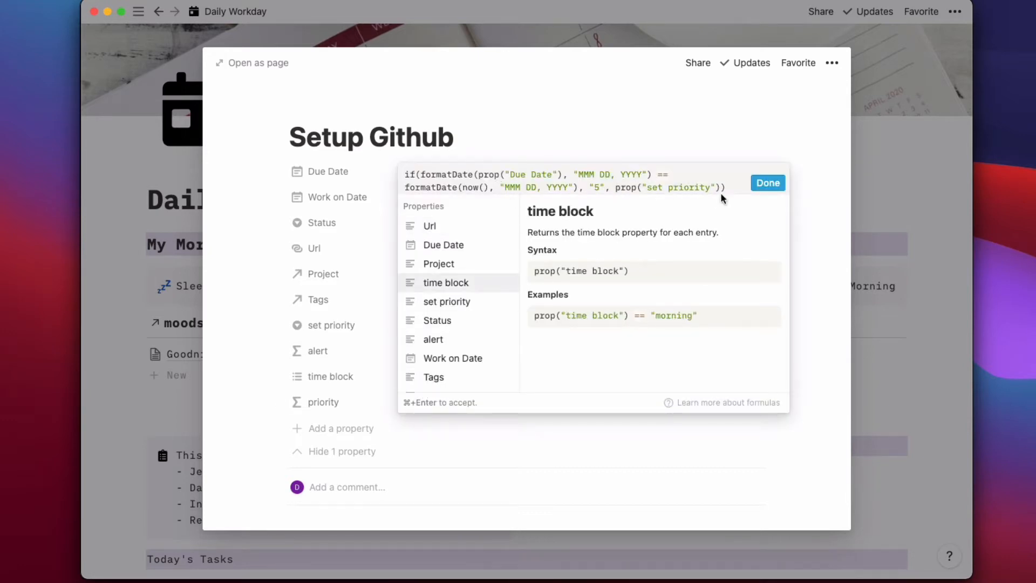
left_click(270, 352)
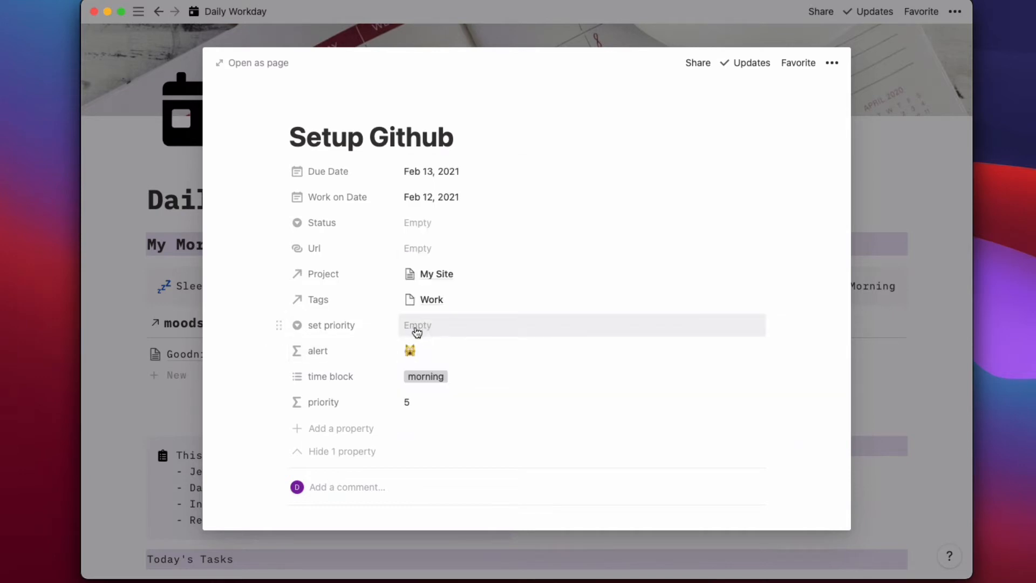
left_click(139, 337)
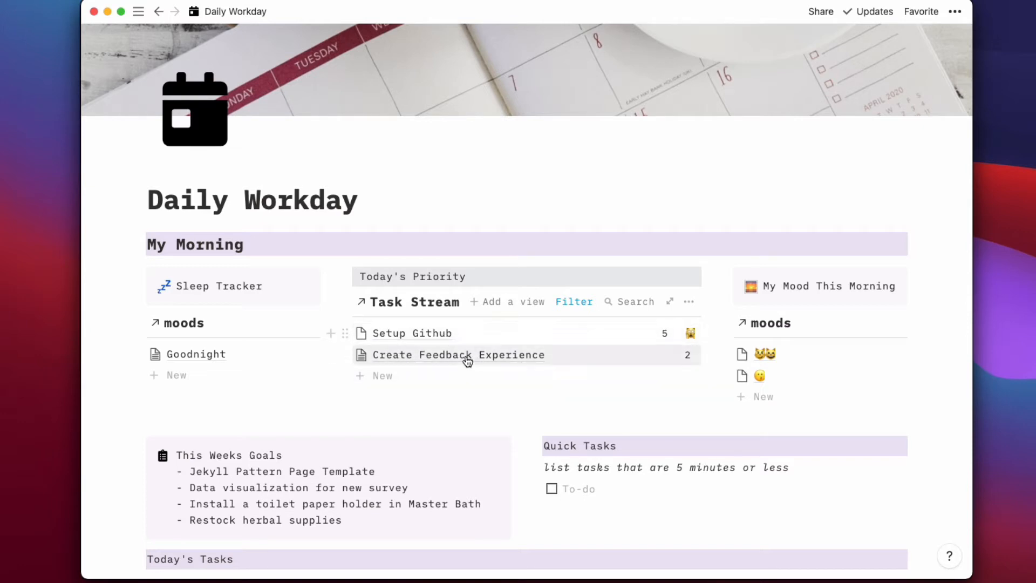
Step: Open the Weekly Planning page and start an empty line below the This Weeks Goals callout
scroll(469, 360, "down", 2)
scroll(469, 359, "down", 5)
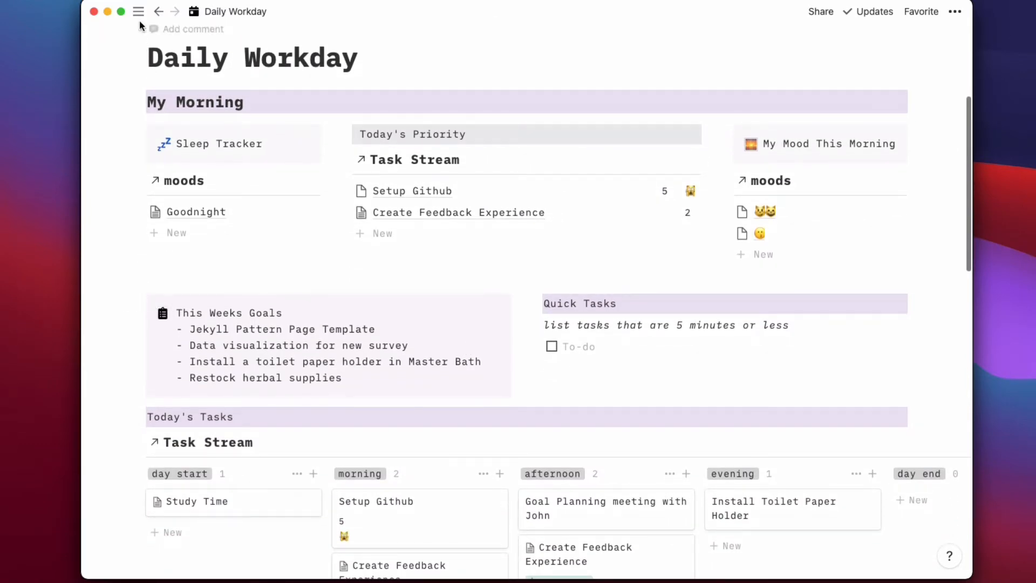
mouse_move(139, 12)
left_click(164, 214)
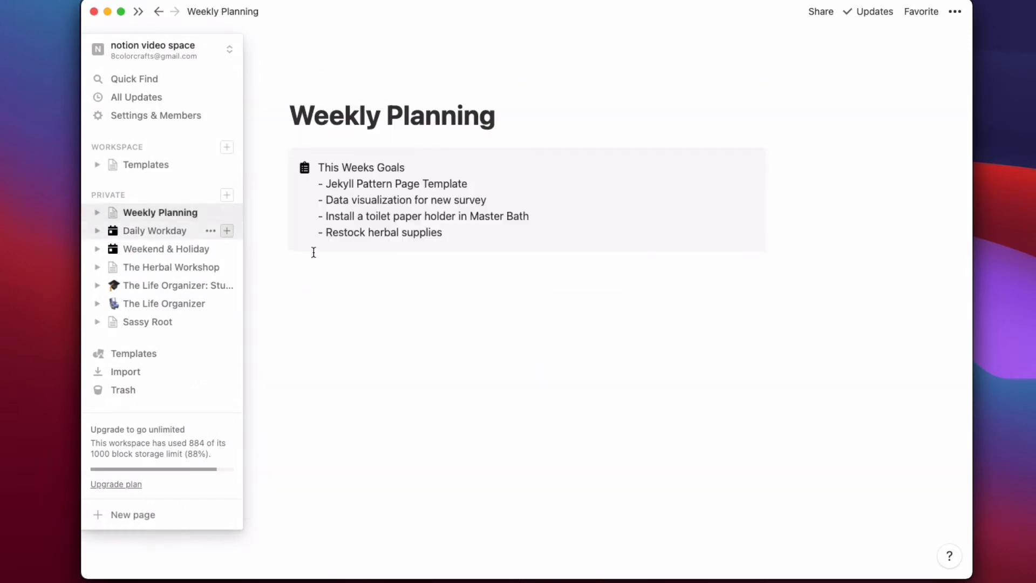
left_click(465, 305)
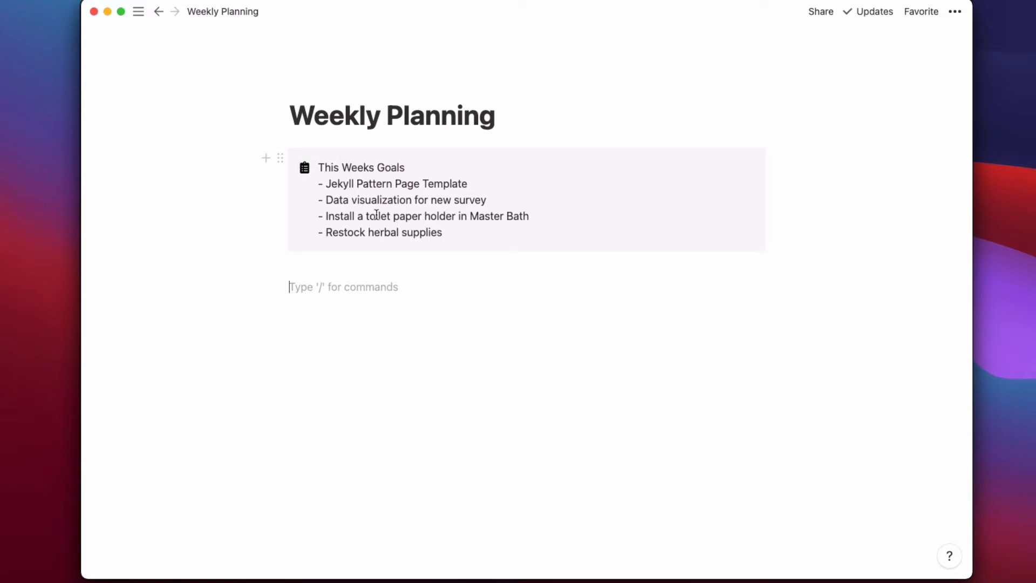
Step: Return to the Daily Workday page and change the last goal in the This Weeks Goals callout to "Restock herbal supply"
left_click(158, 12)
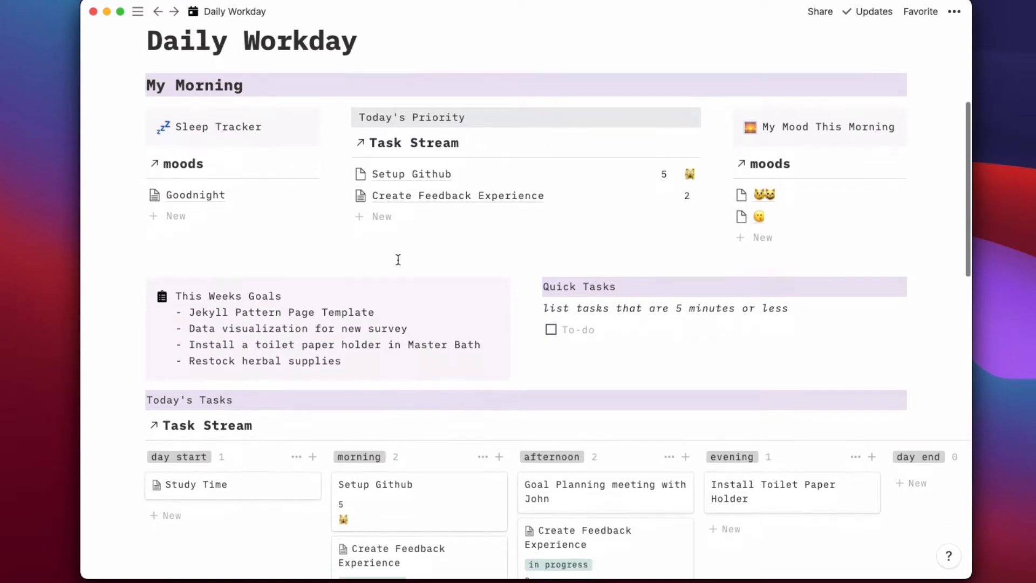
scroll(398, 261, "down", 1)
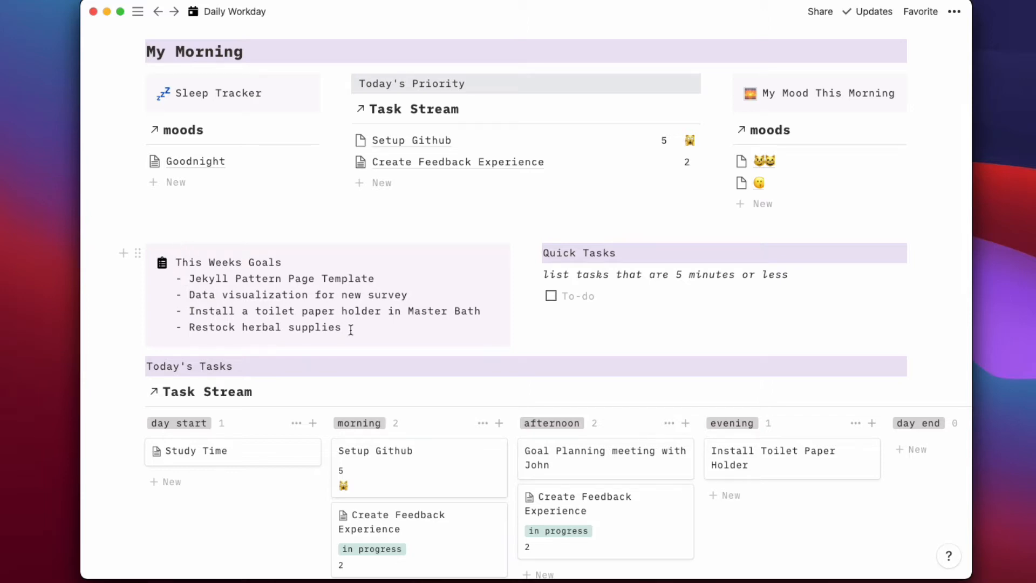
key("BackSpace")
key("BackSpace")
key("BackSpace")
Step: Check the goals callout on the Weekly Planning page and return to the This Weeks Goals callout on Daily Workday
mouse_move(140, 24)
left_click(156, 212)
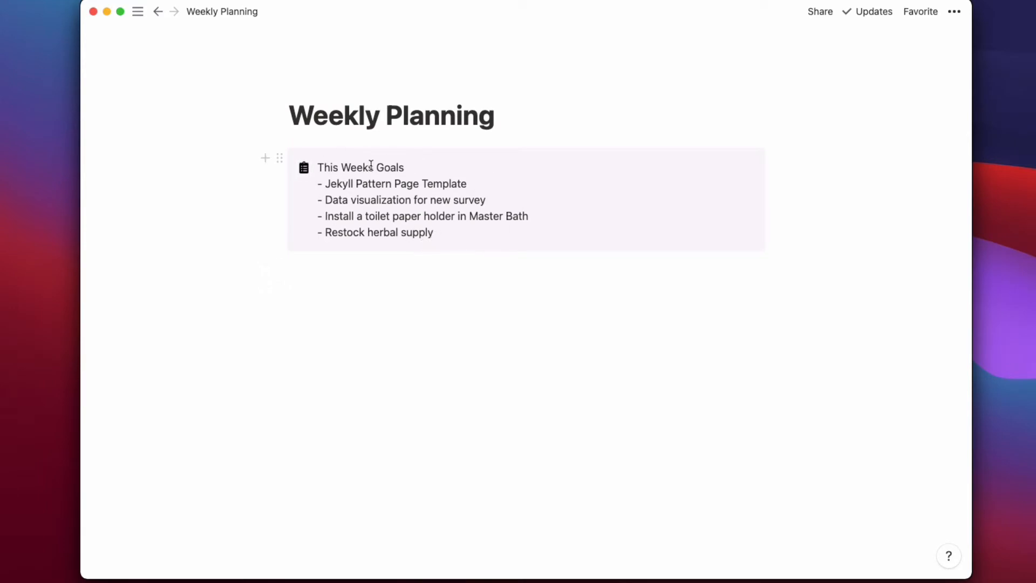
left_click(158, 11)
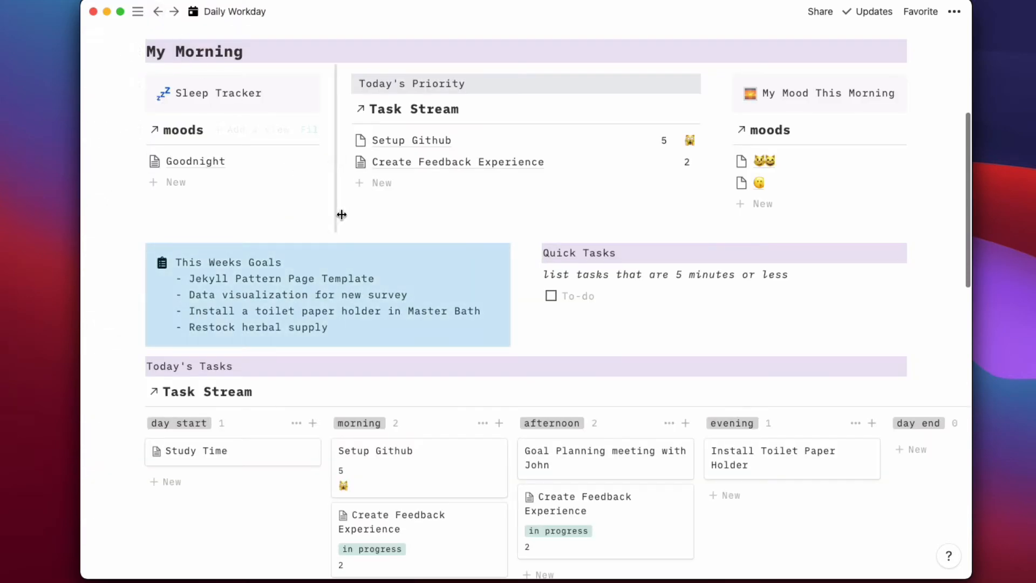
scroll(480, 268, "down", 4)
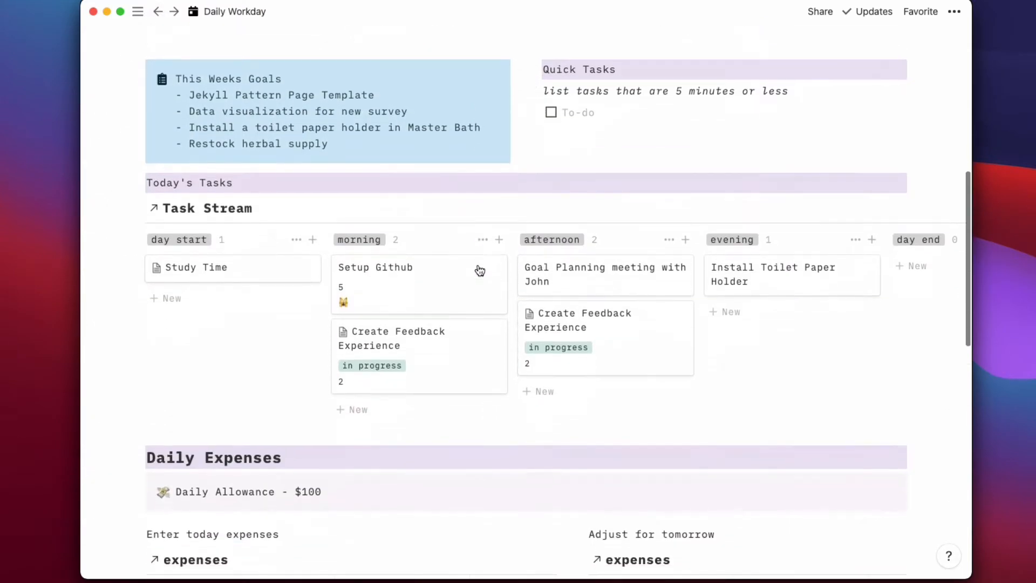
scroll(480, 268, "down", 2)
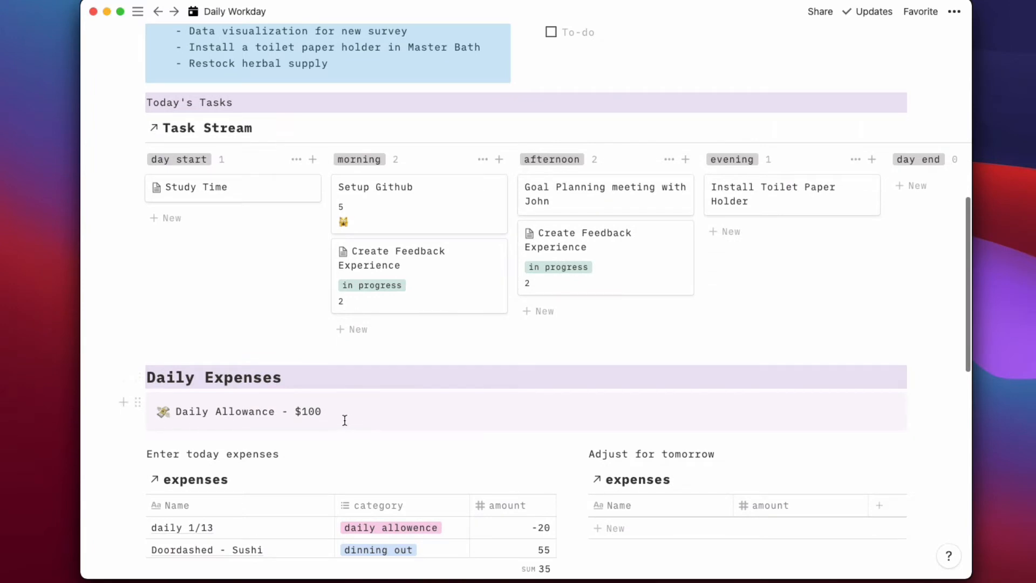
scroll(323, 458, "up", 6)
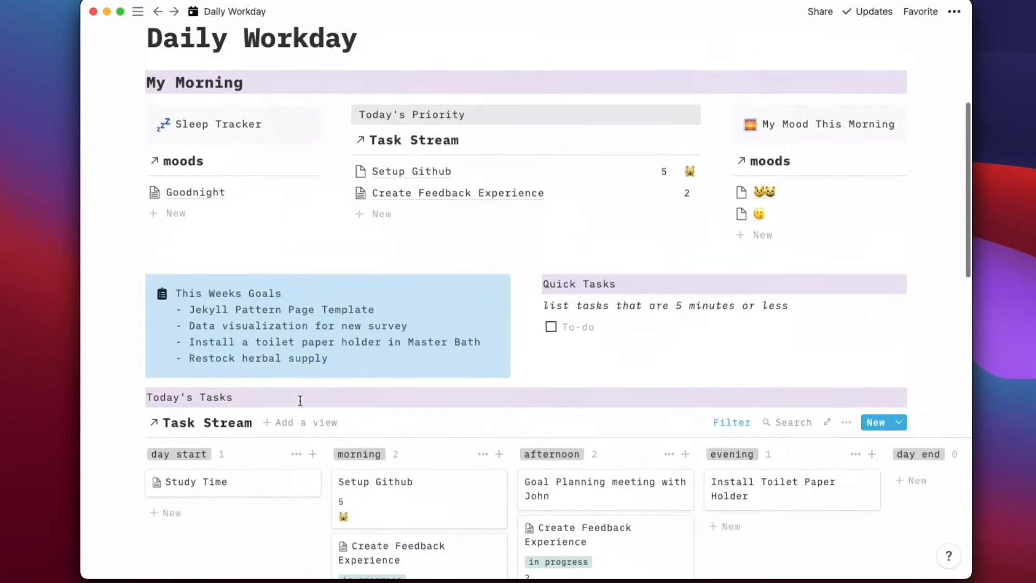
left_click(290, 305)
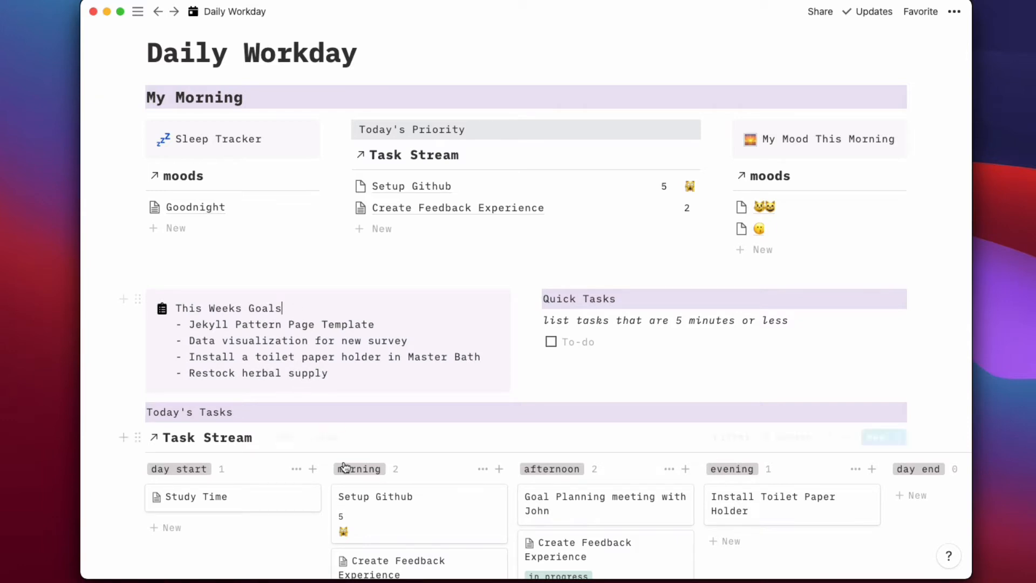
Step: Move the Study Time card from day start to day end on the Today's Tasks board
scroll(280, 469, "down", 2)
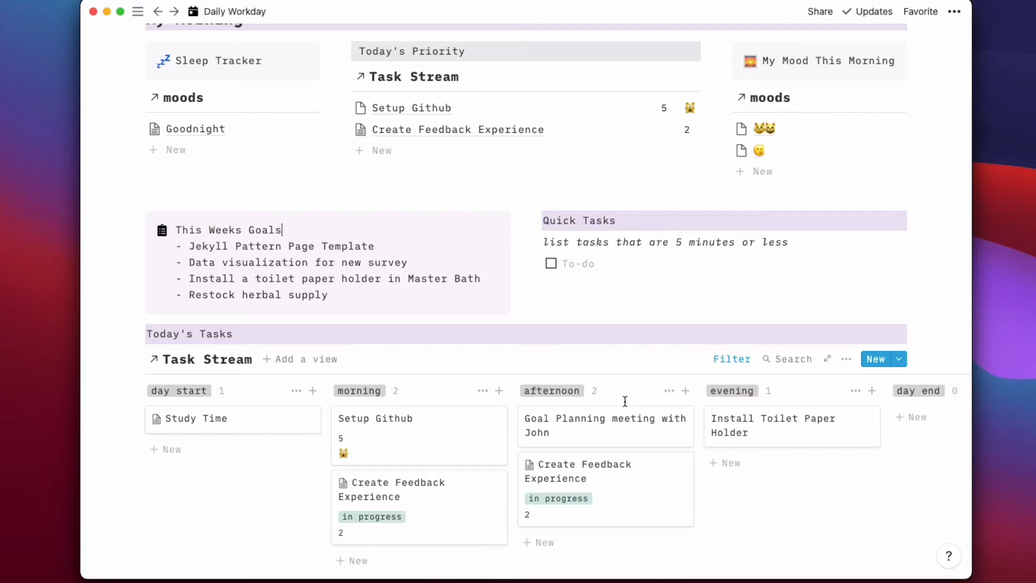
scroll(623, 400, "down", 3)
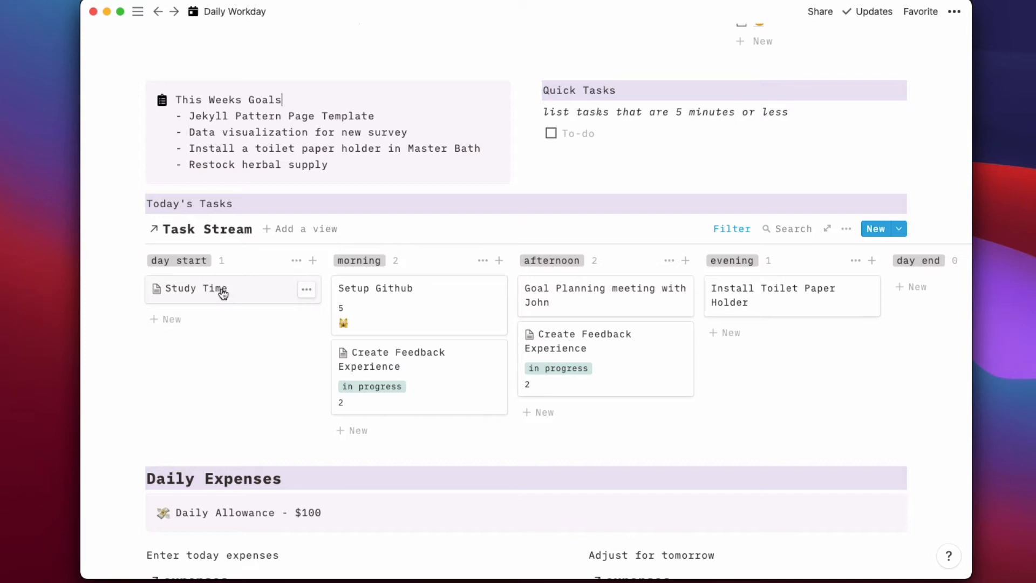
left_click_drag(221, 292, 891, 290)
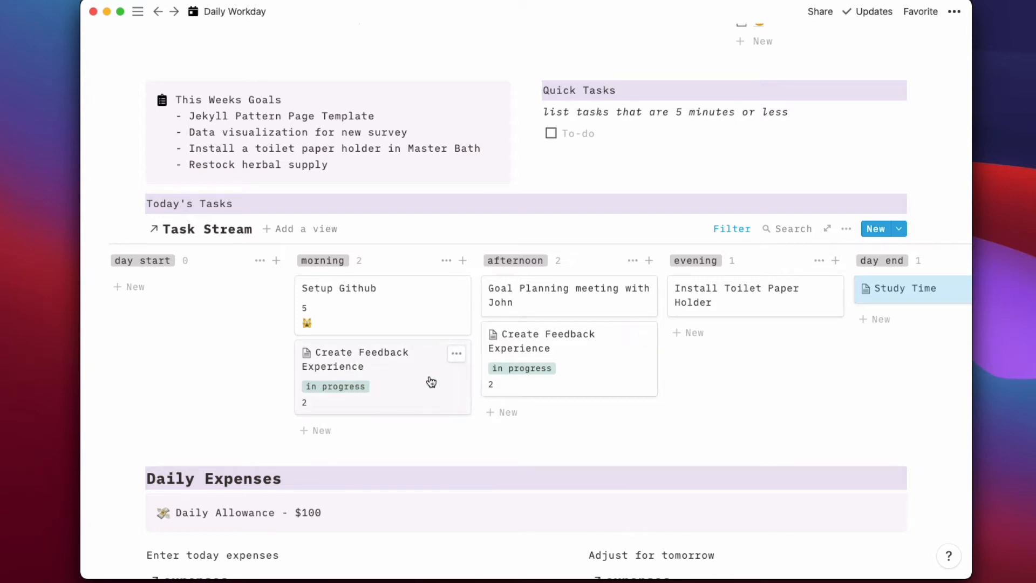
Step: View the time block options of the Create Feedback Experience task without changing them and close the task
left_click(394, 388)
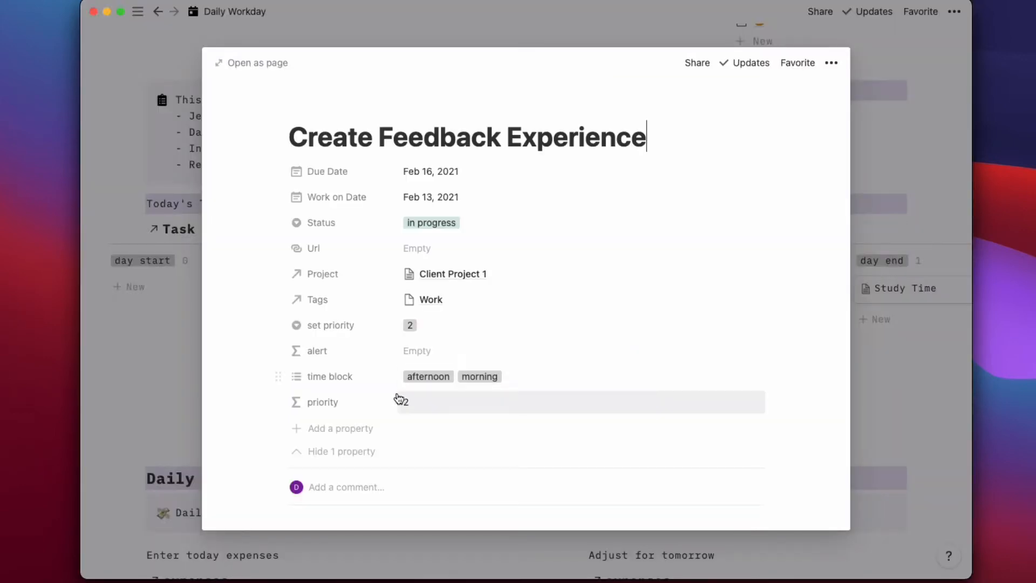
left_click(526, 375)
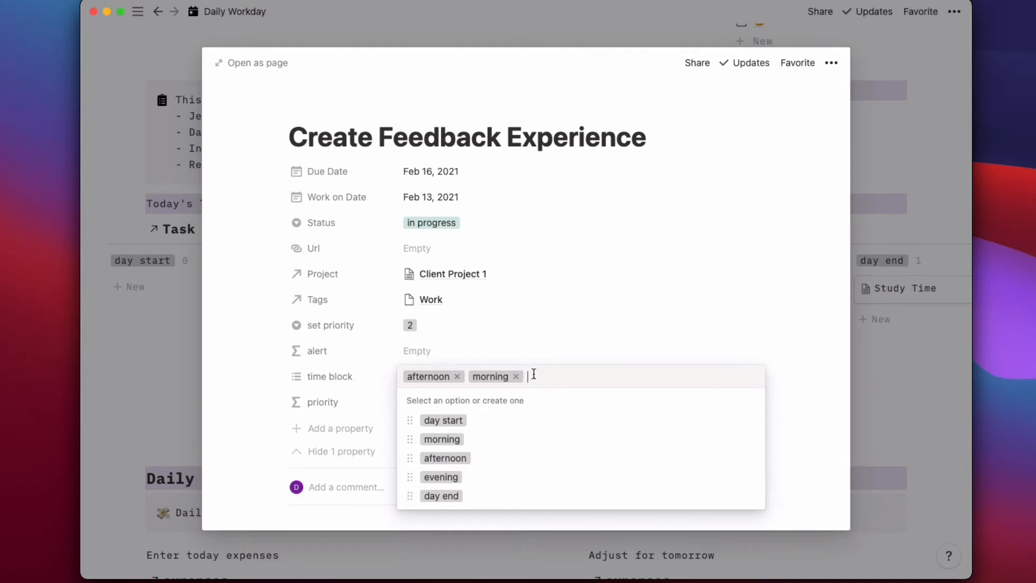
key("Escape")
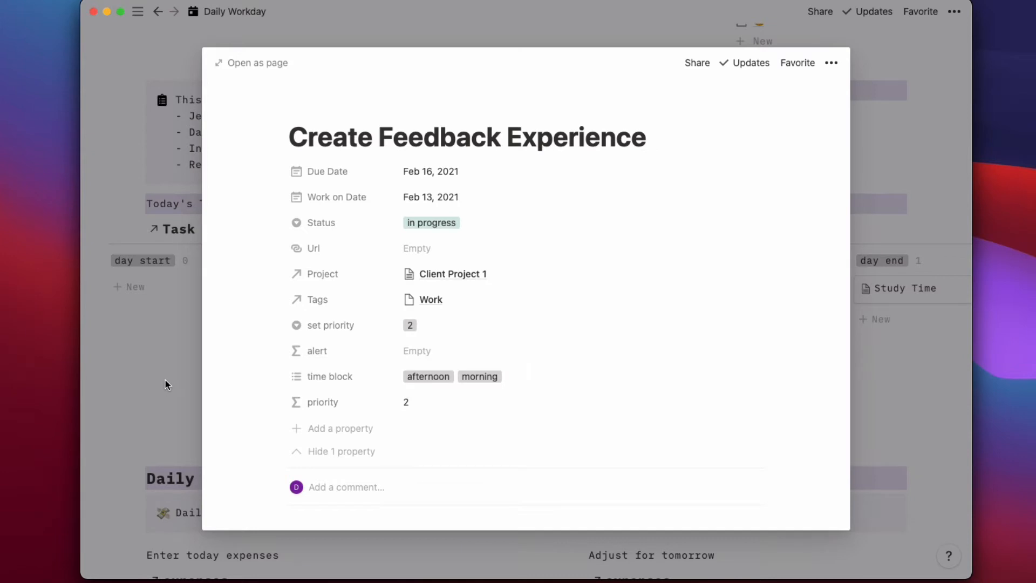
left_click(166, 380)
Step: Open the Goal Planning meeting task in the afternoon column, view its properties and close it
scroll(523, 301, "right", 2)
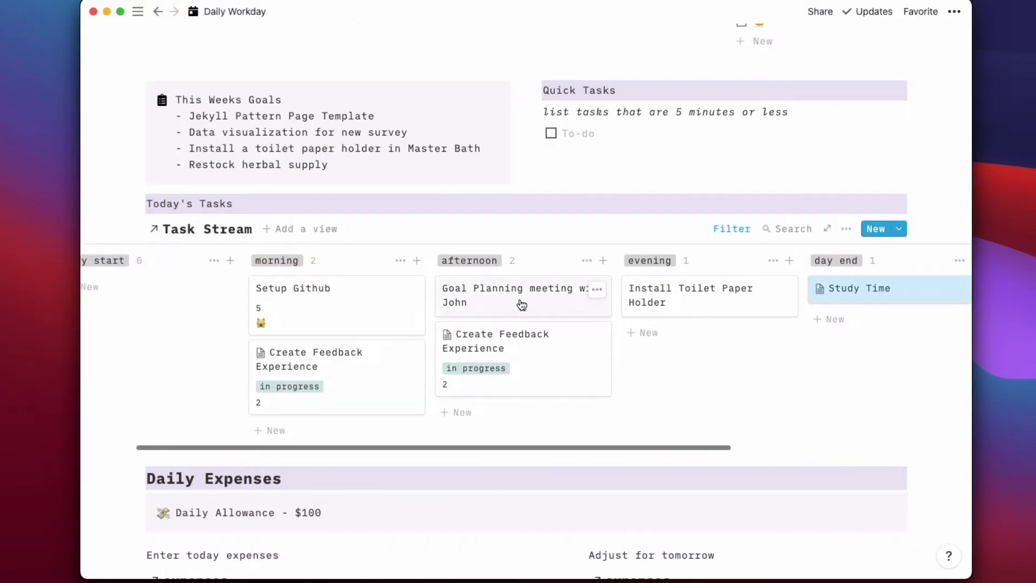
left_click(520, 306)
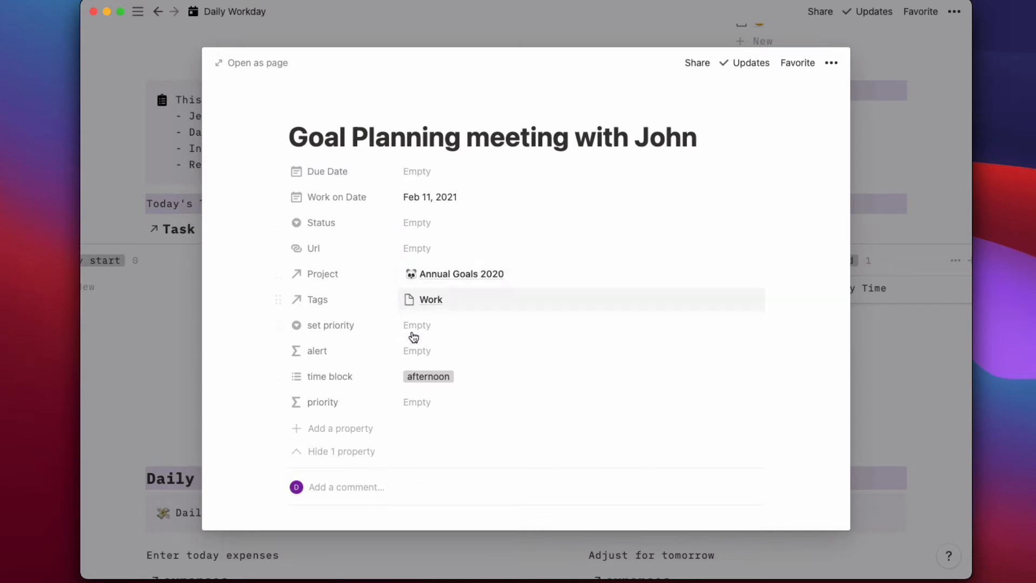
left_click(164, 339)
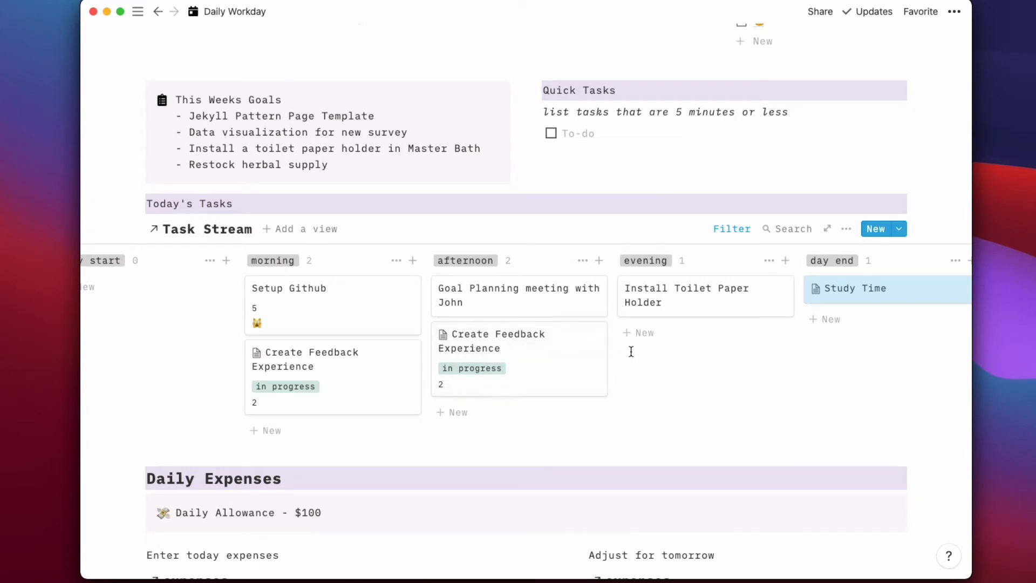
Step: Examine the Daily Expenses, Today's Tasks, This Weeks Goals and Quick Tasks sections of the Daily Workday page
scroll(634, 348, "left", 3)
scroll(637, 348, "down", 6)
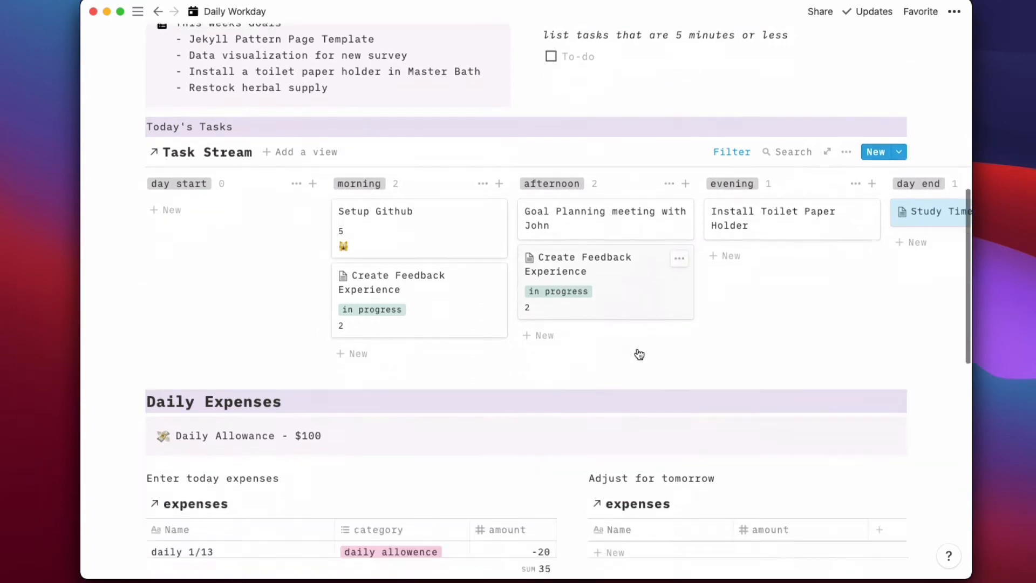
scroll(638, 349, "down", 2)
scroll(639, 351, "up", 3)
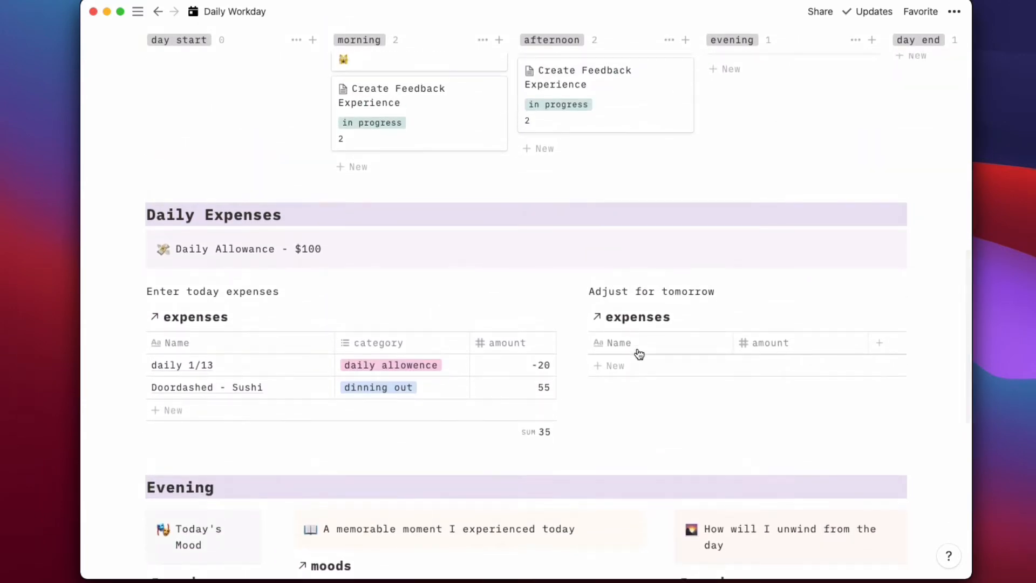
scroll(639, 352, "up", 5)
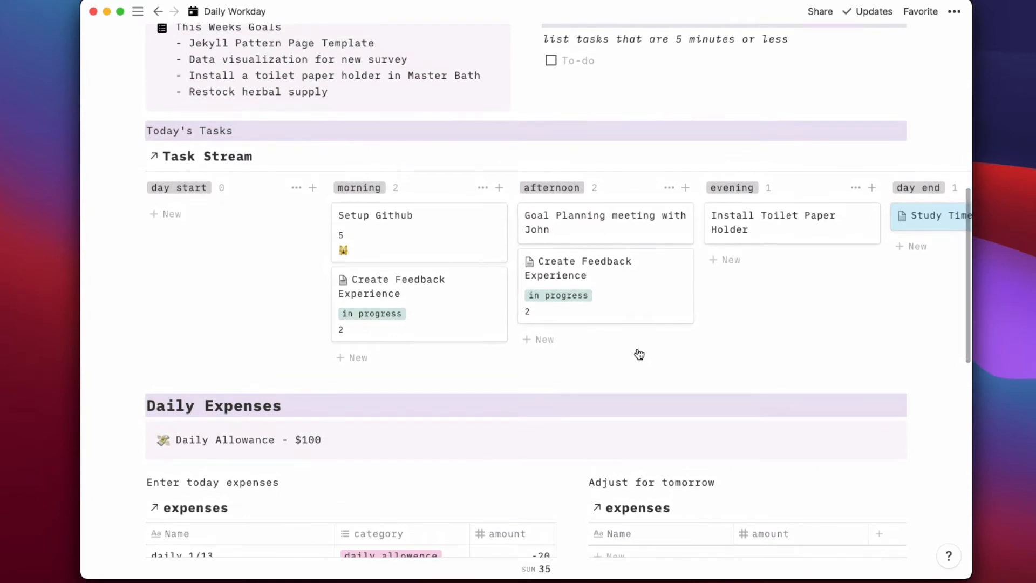
scroll(639, 351, "up", 1)
scroll(638, 352, "up", 4)
scroll(637, 350, "down", 6)
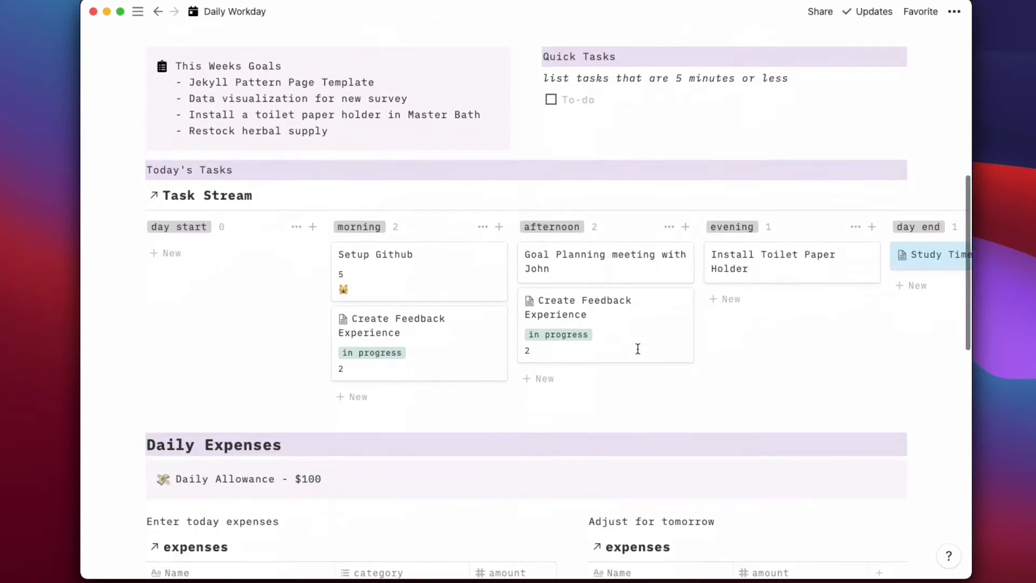
scroll(585, 353, "up", 4)
scroll(588, 342, "up", 6)
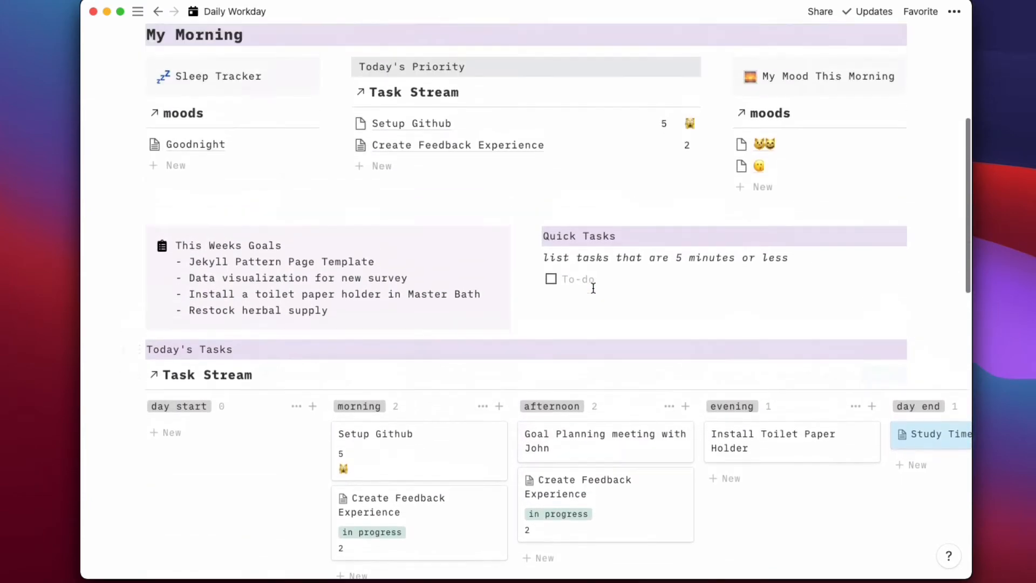
scroll(593, 289, "down", 7)
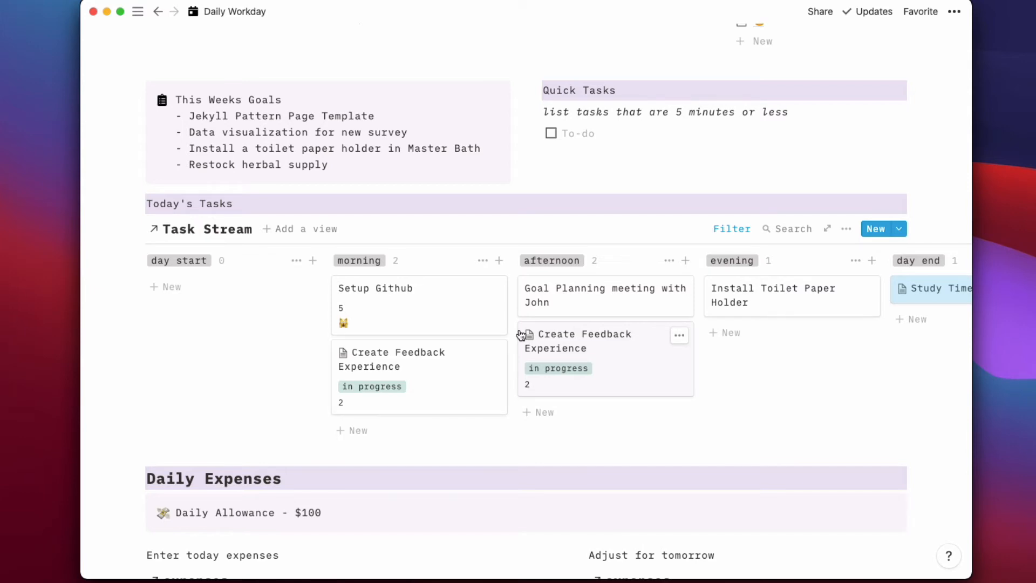
scroll(521, 335, "right", 1)
scroll(521, 335, "left", 1)
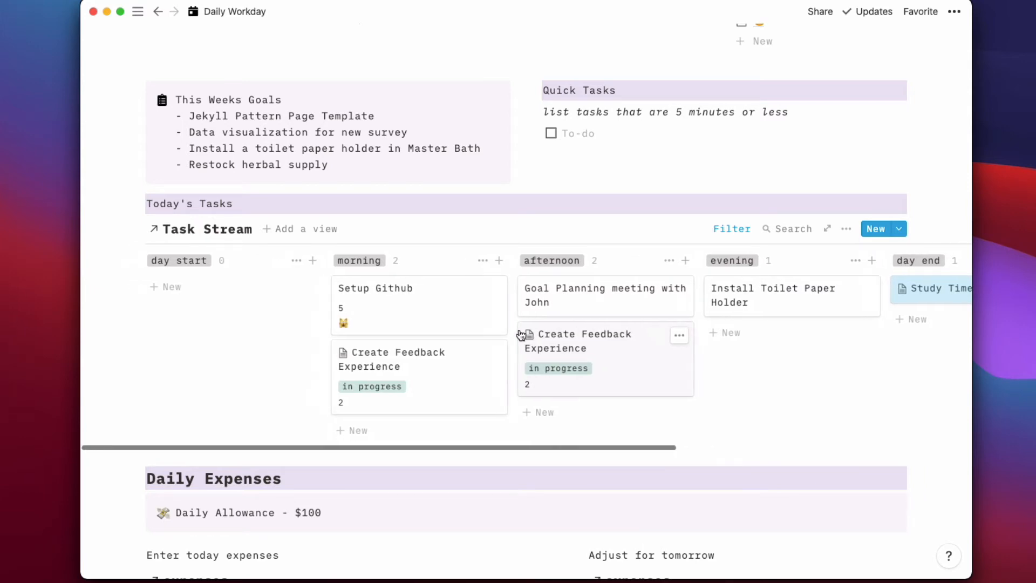
scroll(578, 345, "up", 5)
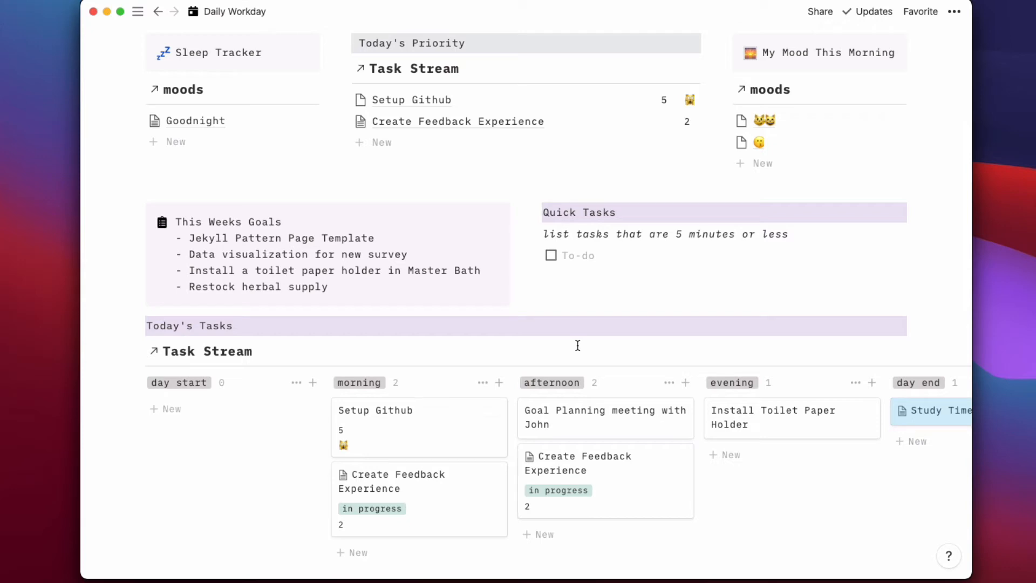
Step: Open the Weekend & Holiday page and bring up the Unsplash images for changing its cover
scroll(578, 346, "up", 7)
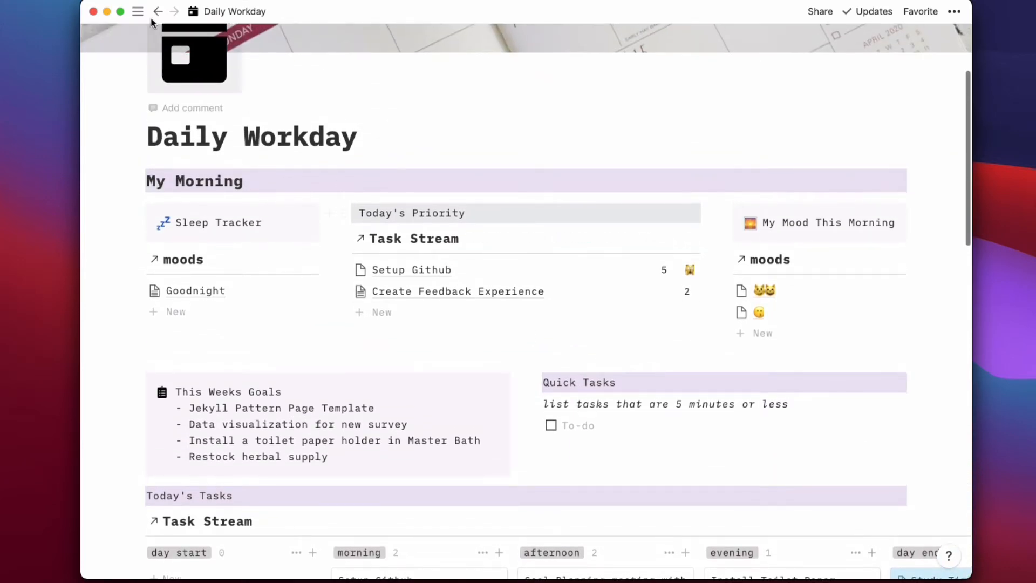
mouse_move(142, 21)
left_click(162, 249)
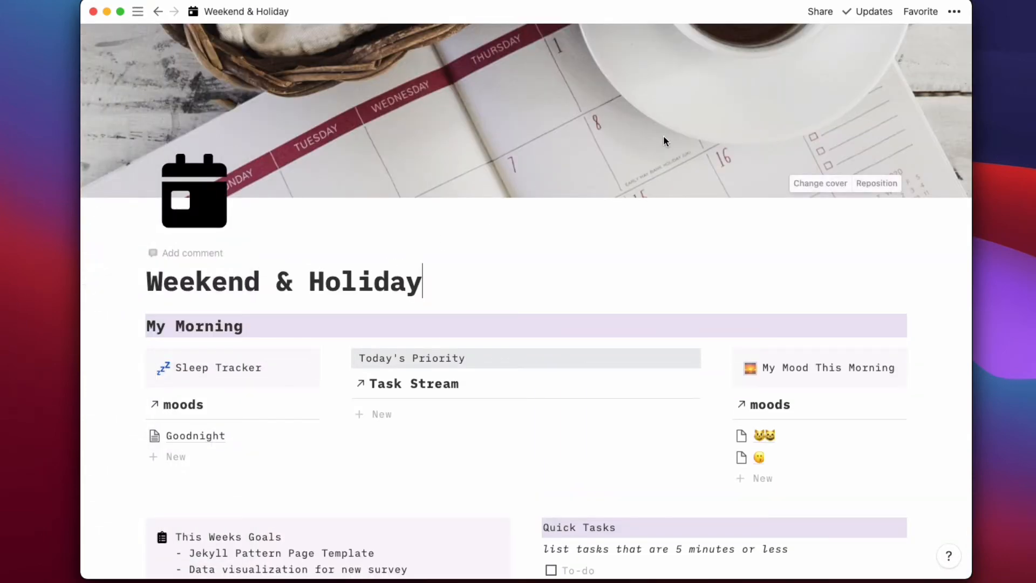
left_click(810, 184)
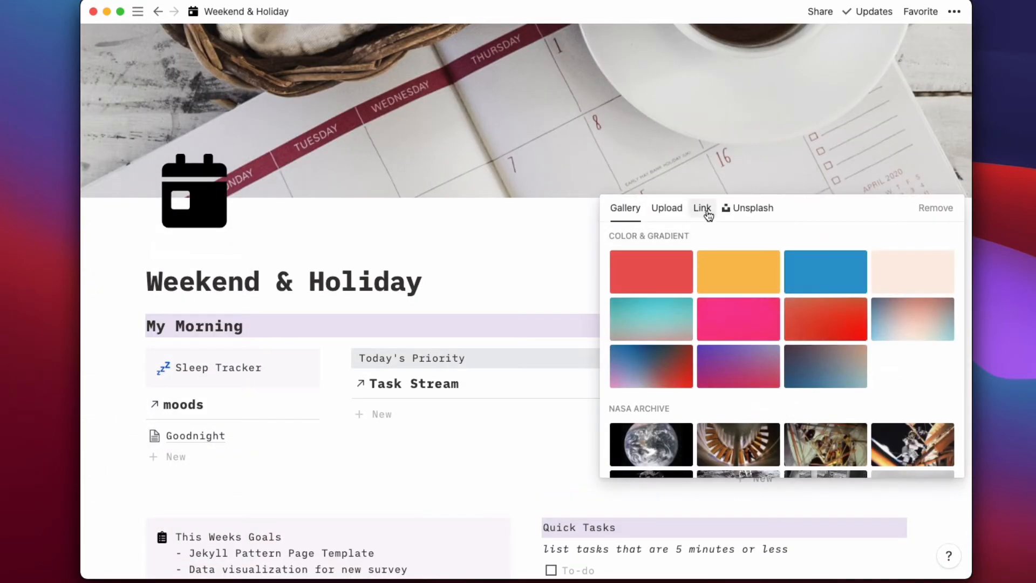
left_click(753, 208)
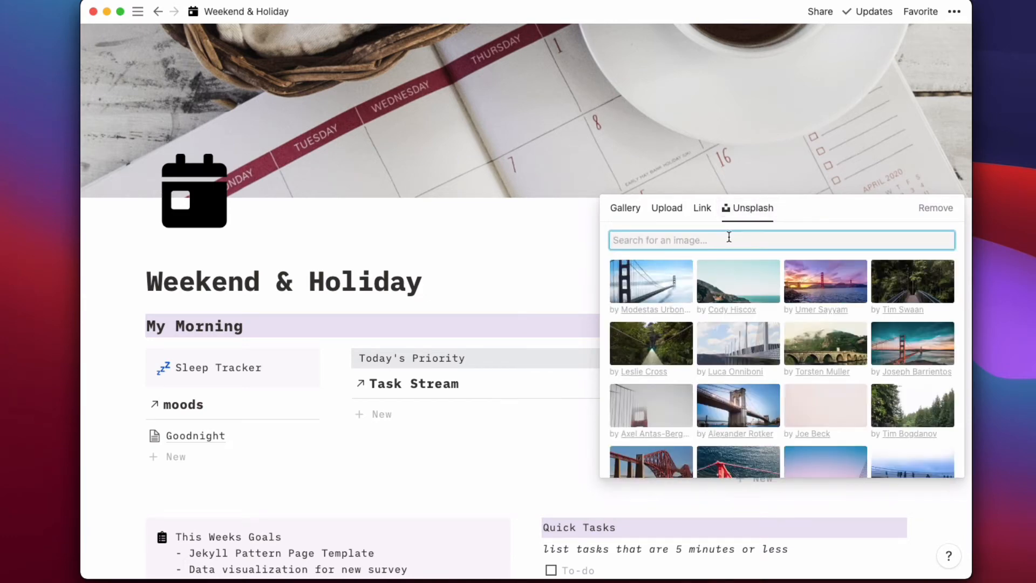
type("plan")
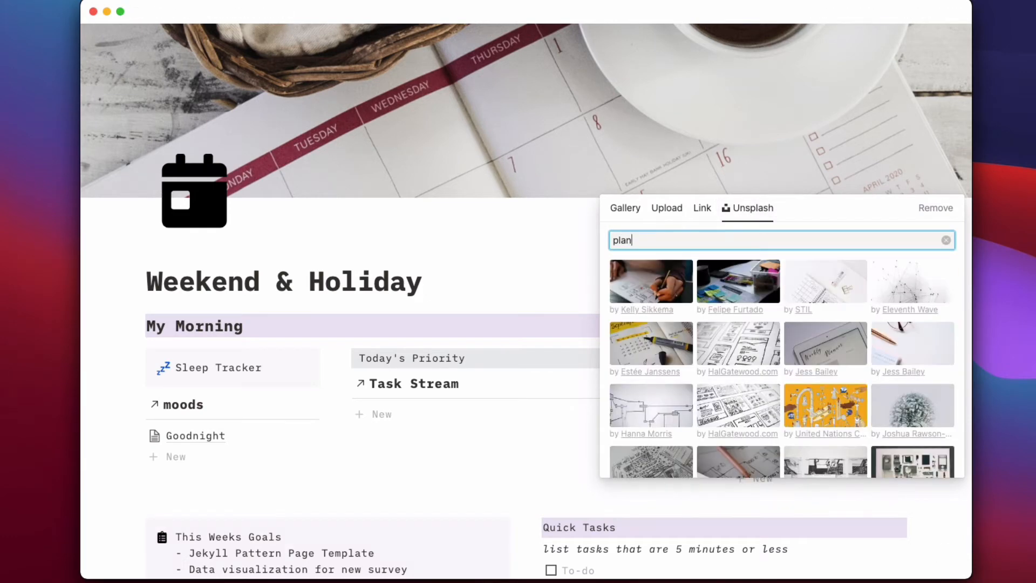
key("BackSpace")
key("BackSpace")
key("BackSpace")
key("BackSpace")
Step: Search the Unsplash images for "weekend" and set the croissant breakfast photo as the Weekend & Holiday page cover
type("week")
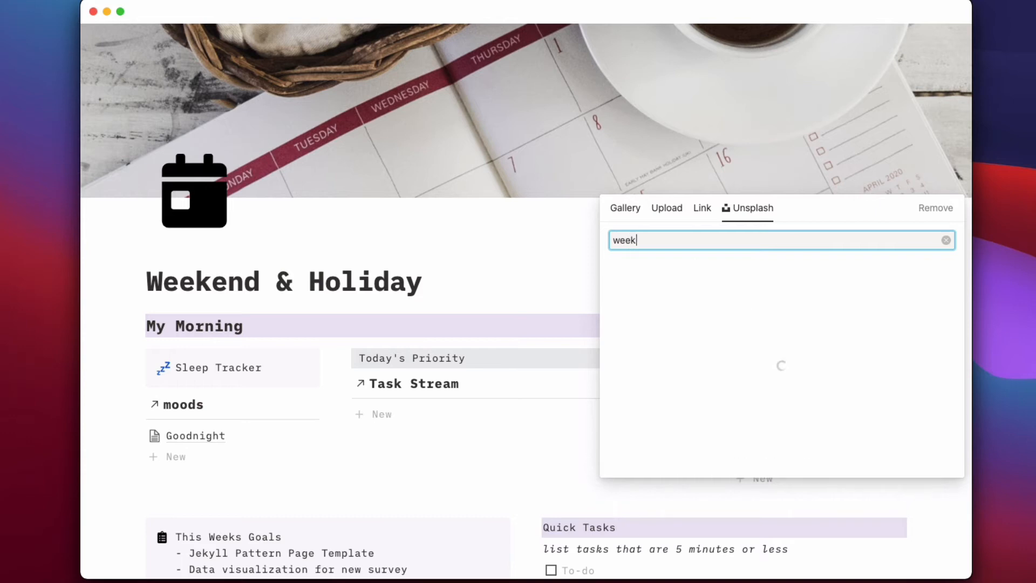
type("end")
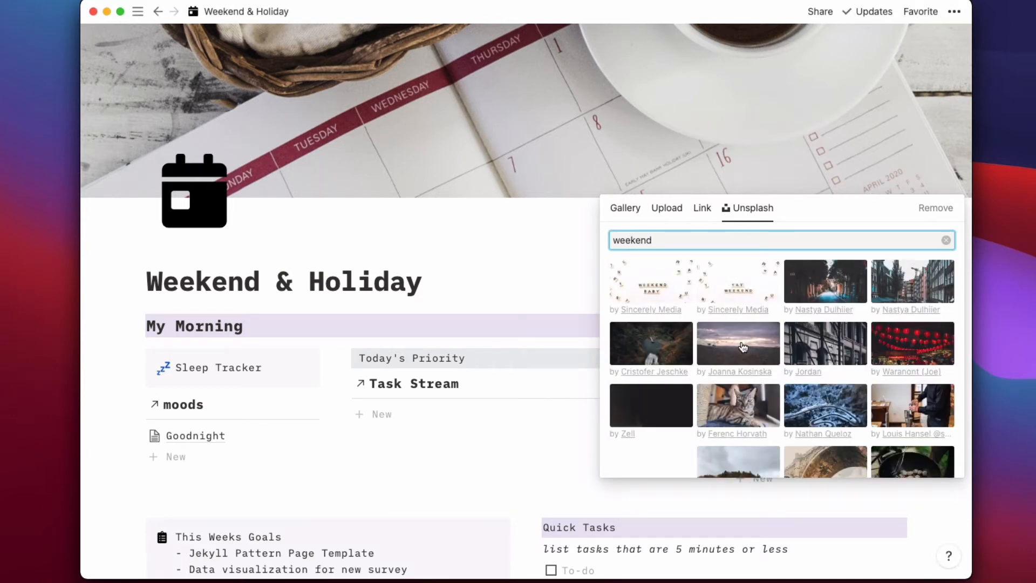
scroll(744, 347, "down", 3)
scroll(744, 347, "down", 4)
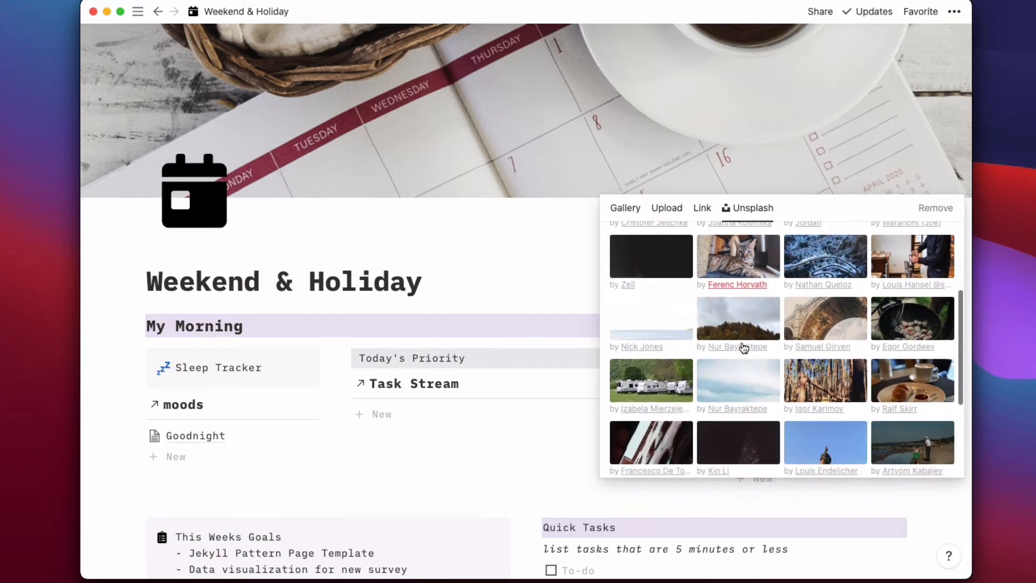
scroll(743, 347, "down", 3)
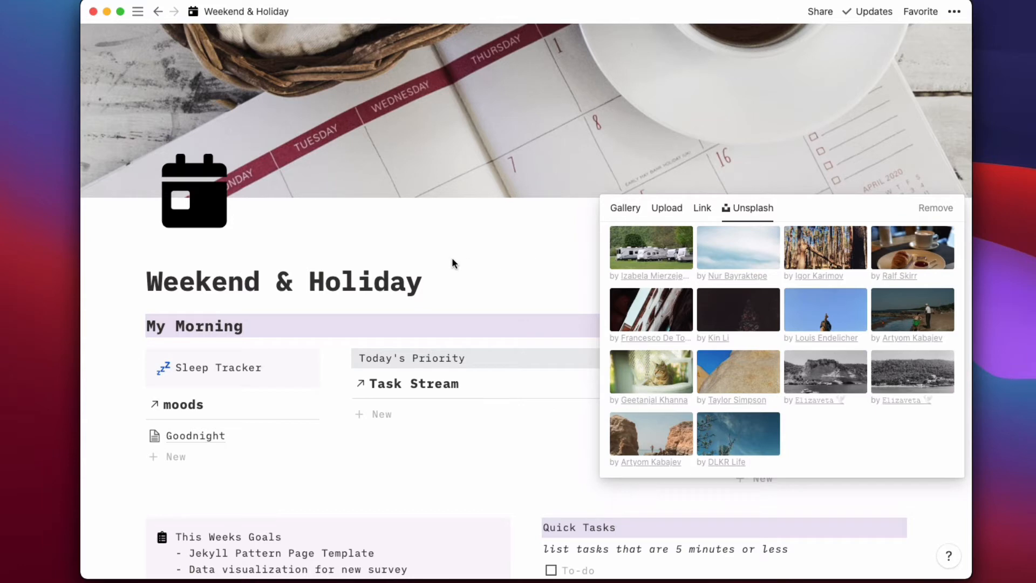
left_click(463, 274)
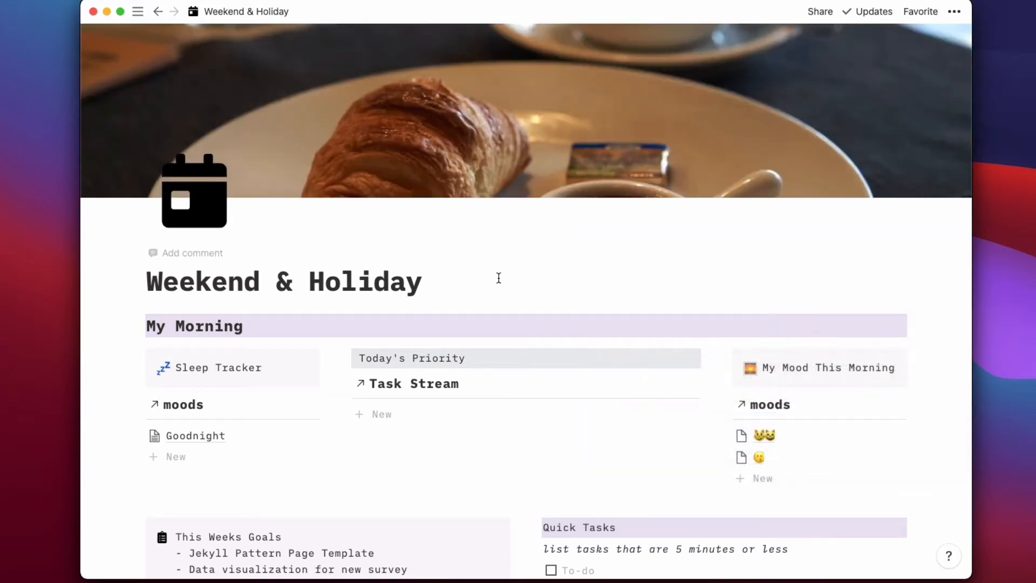
Step: View the filters of the Today's Priority task list on the Weekend & Holiday page and close them
scroll(500, 278, "down", 5)
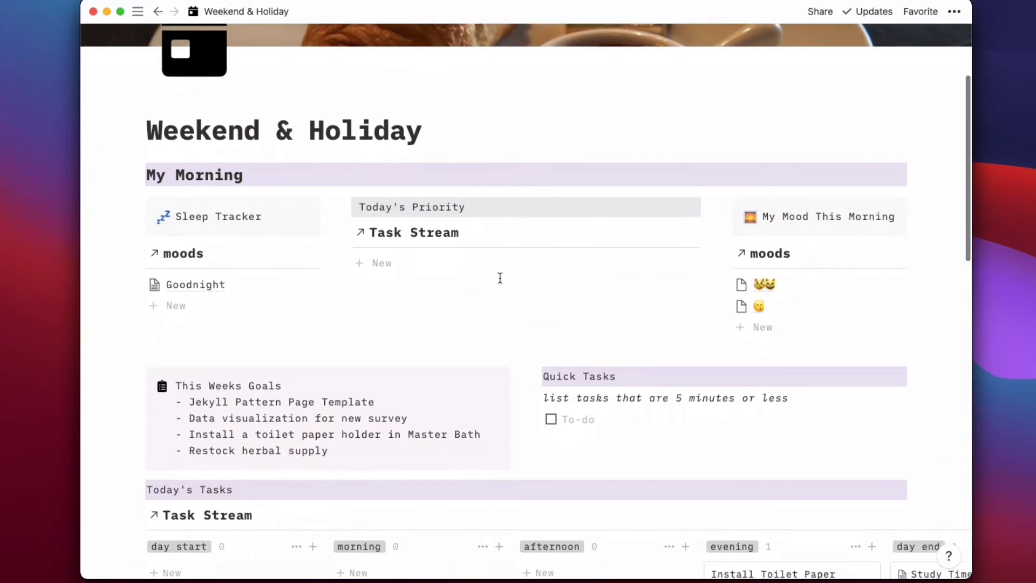
scroll(441, 277, "down", 2)
scroll(440, 277, "up", 1)
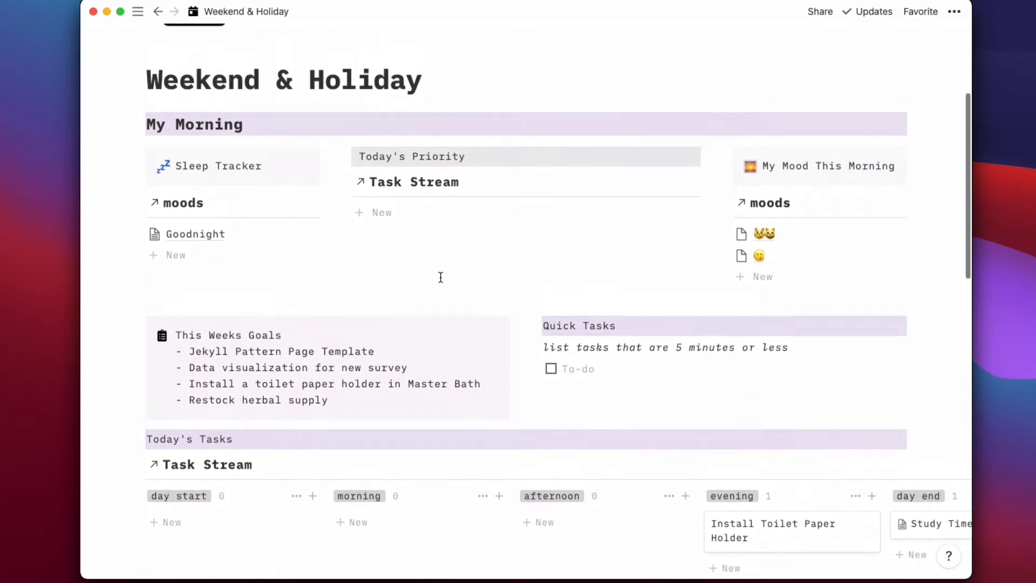
left_click(575, 187)
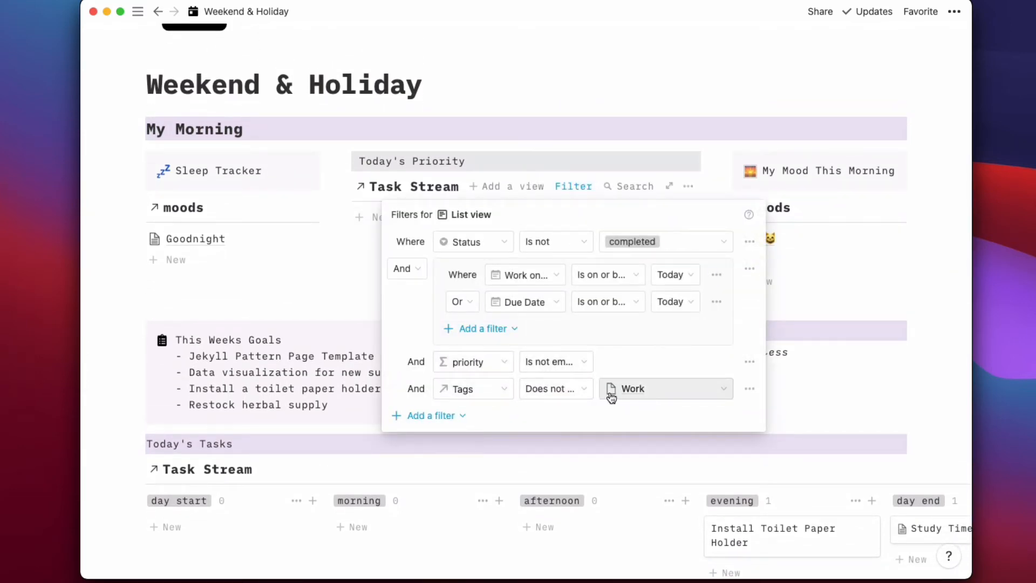
left_click(328, 297)
Step: Move the Study Time task from the day end column to the morning column, and view its properties
scroll(328, 297, "down", 5)
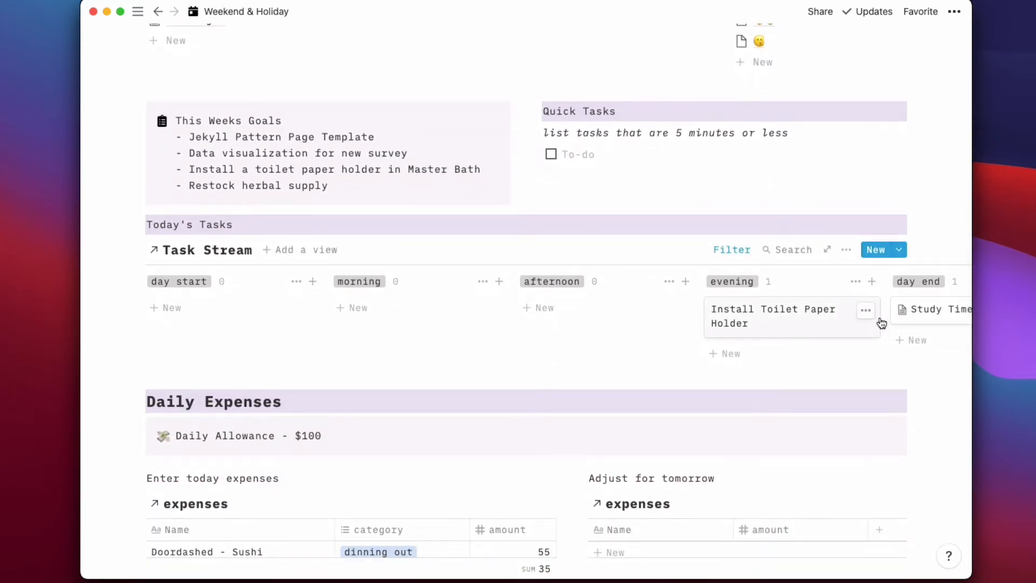
left_click_drag(921, 313, 396, 320)
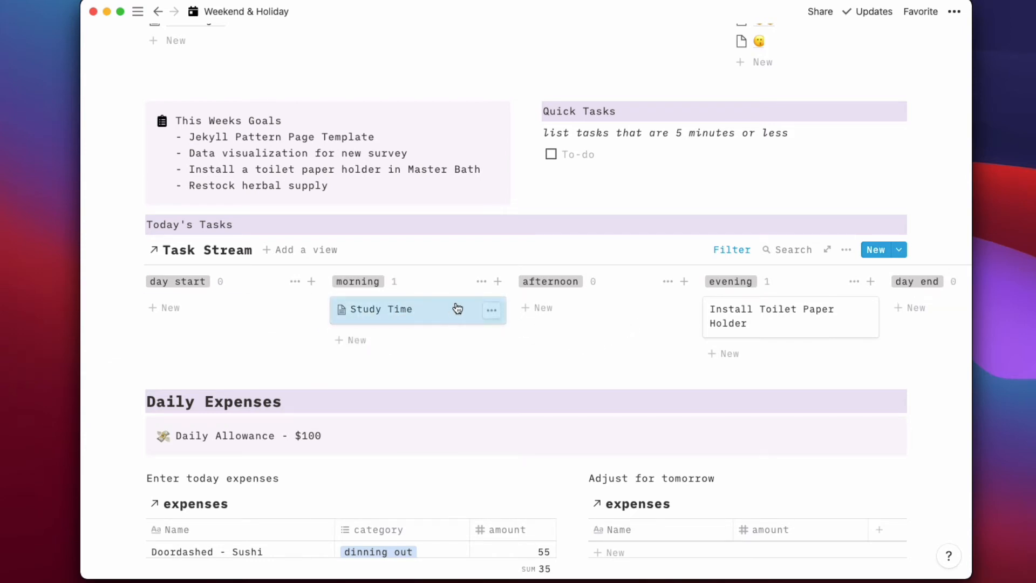
left_click(417, 320)
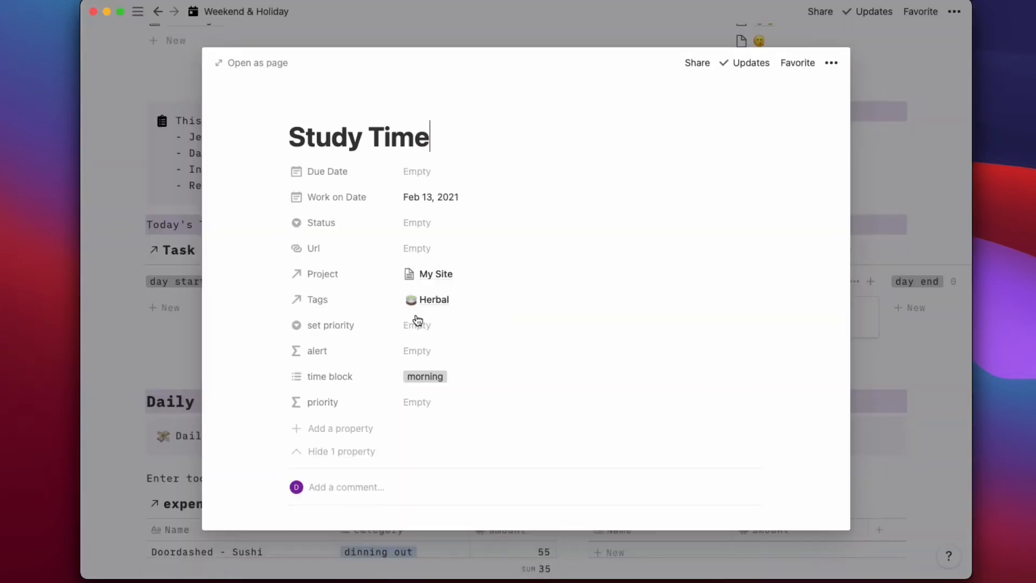
left_click(200, 318)
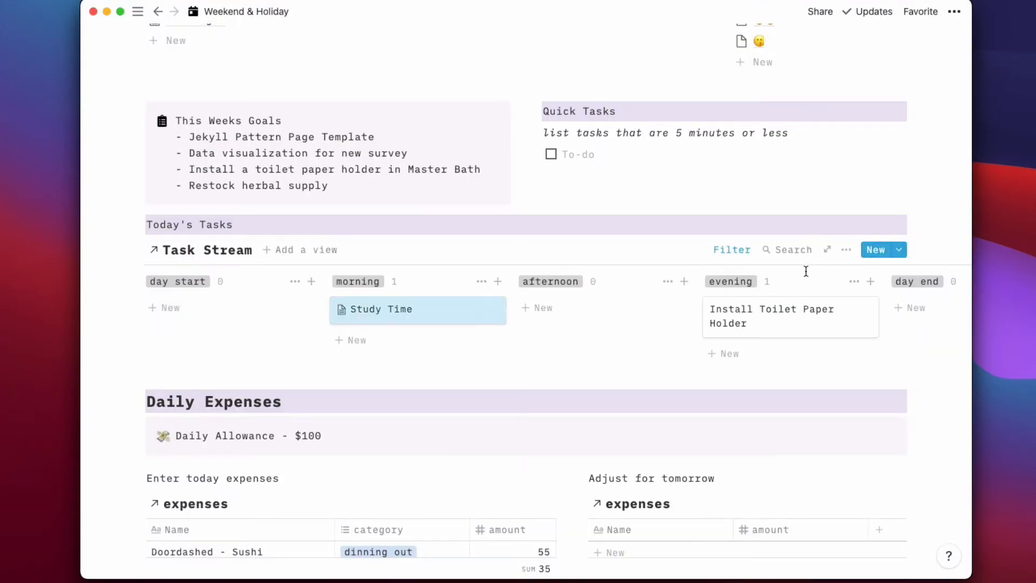
Step: Show the Tags property on the cards of the Today's Tasks board
left_click(845, 250)
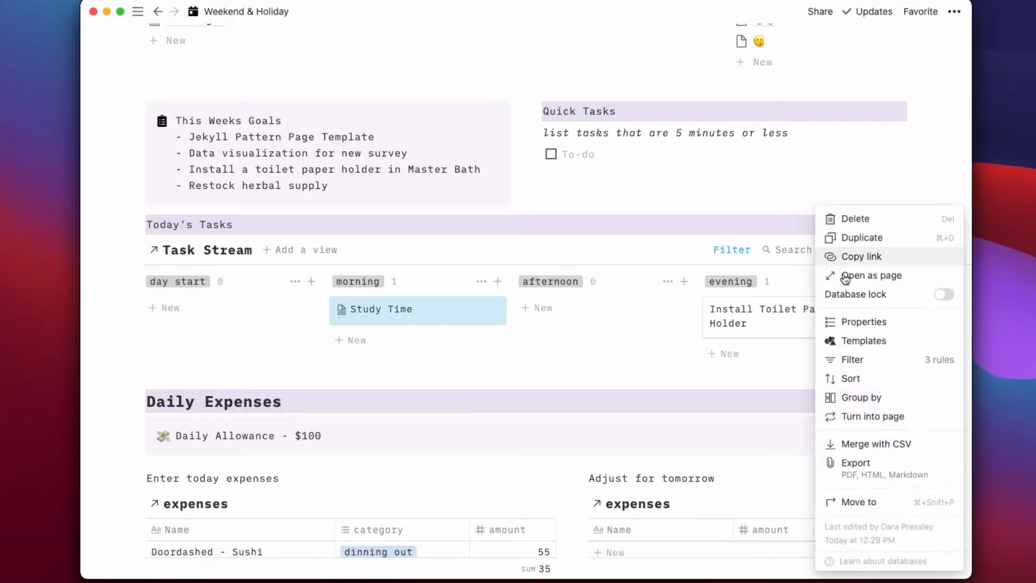
left_click(867, 327)
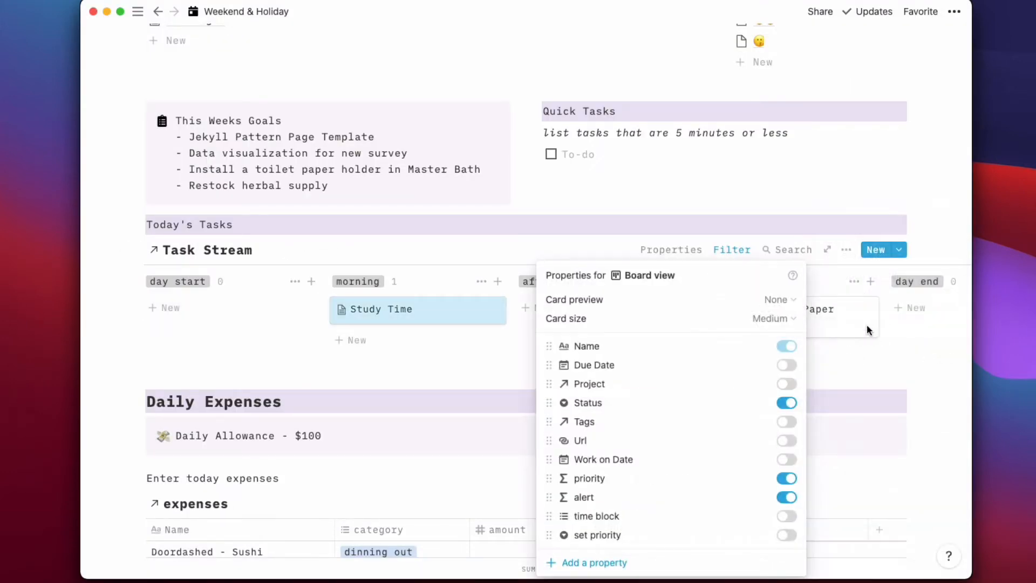
left_click(791, 425)
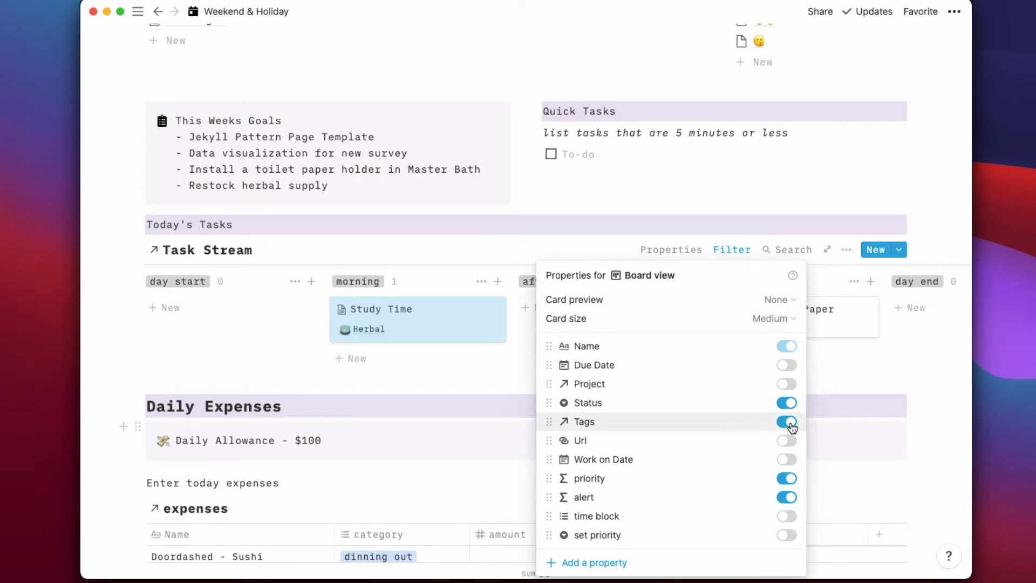
left_click(407, 377)
Step: Open the Study Time task, examine its herbal-journal list and the Marshmallow Monograph entry, and close it
left_click(453, 326)
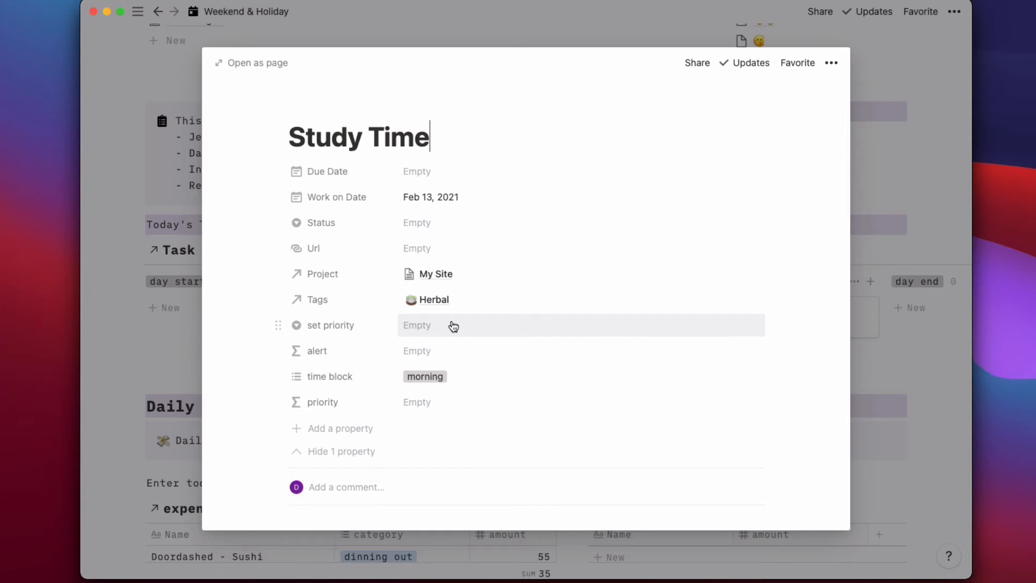
scroll(453, 327, "down", 1)
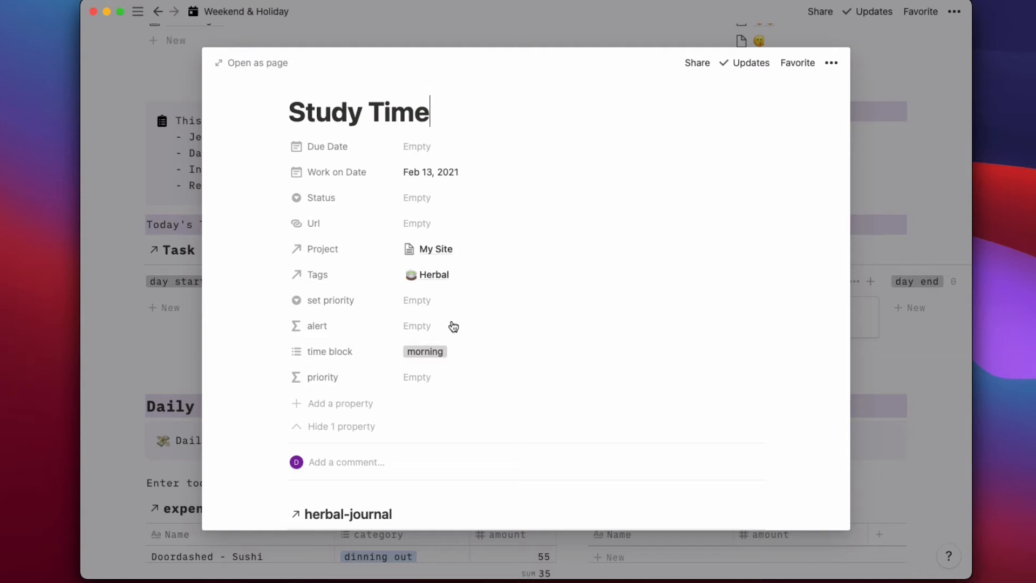
scroll(453, 326, "down", 3)
scroll(452, 324, "down", 2)
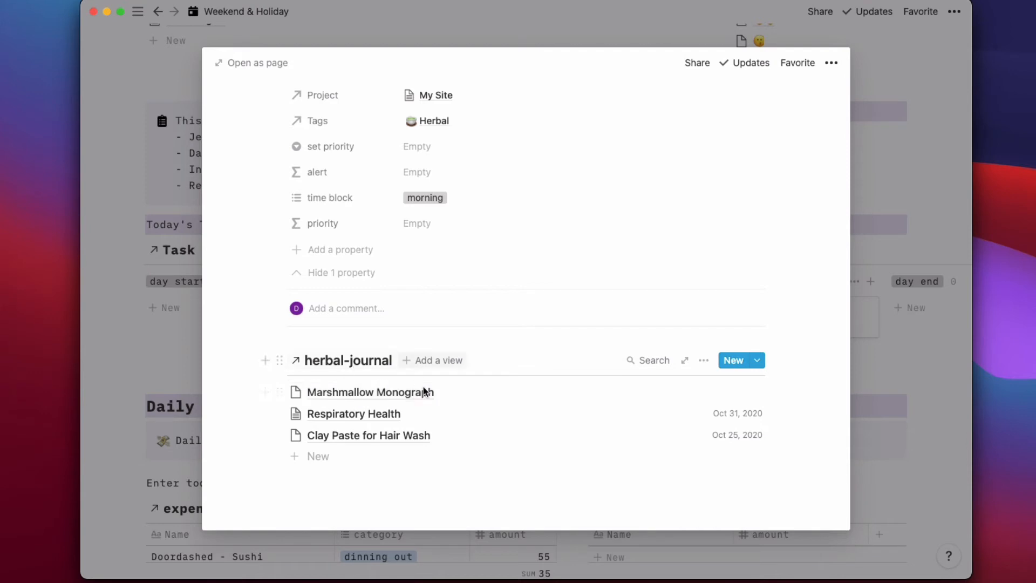
left_click(390, 399)
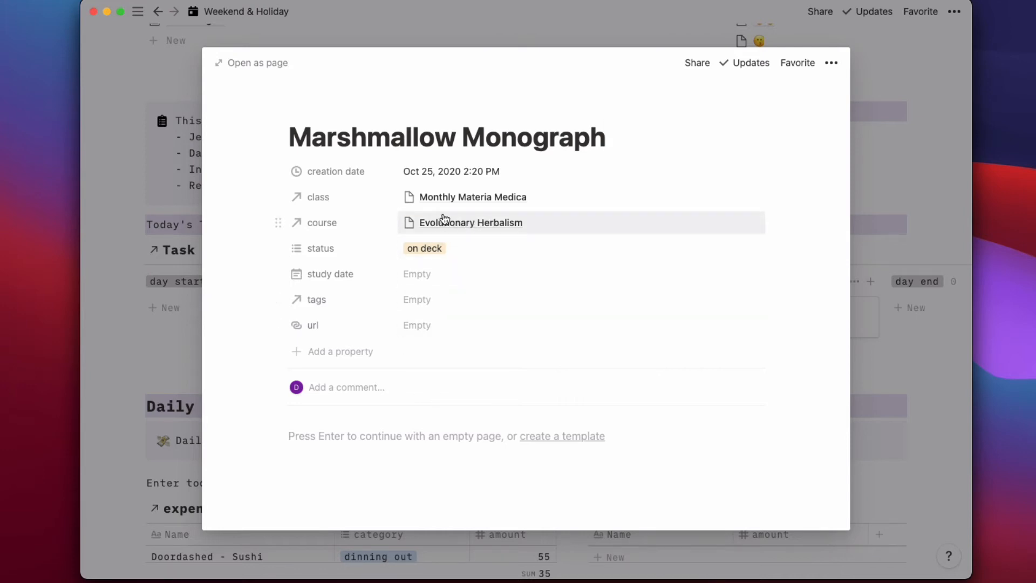
left_click(159, 354)
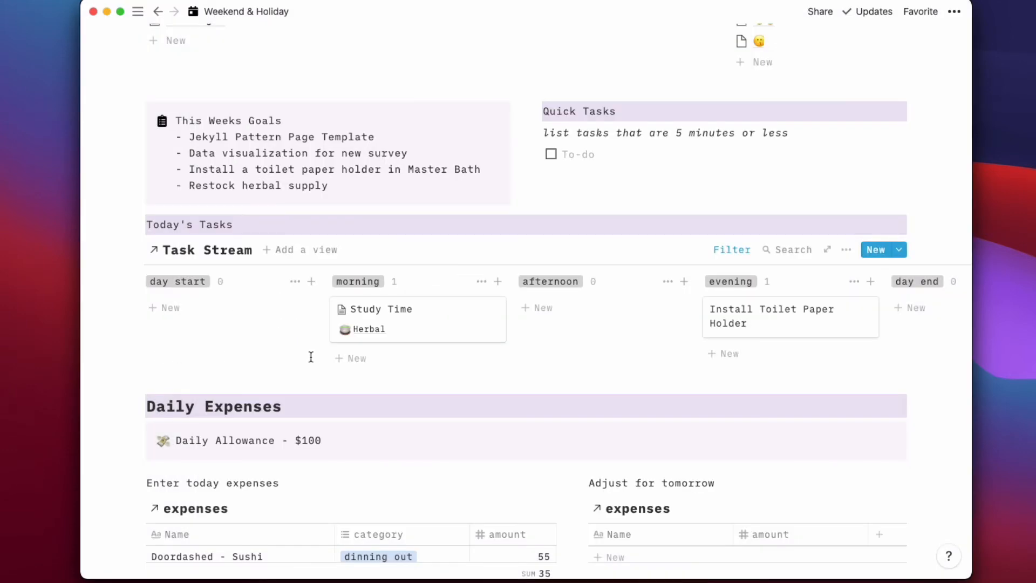
Step: Move the daily 1/13 row above Doordashed - Sushi in the Enter today expenses table
scroll(402, 342, "right", 5)
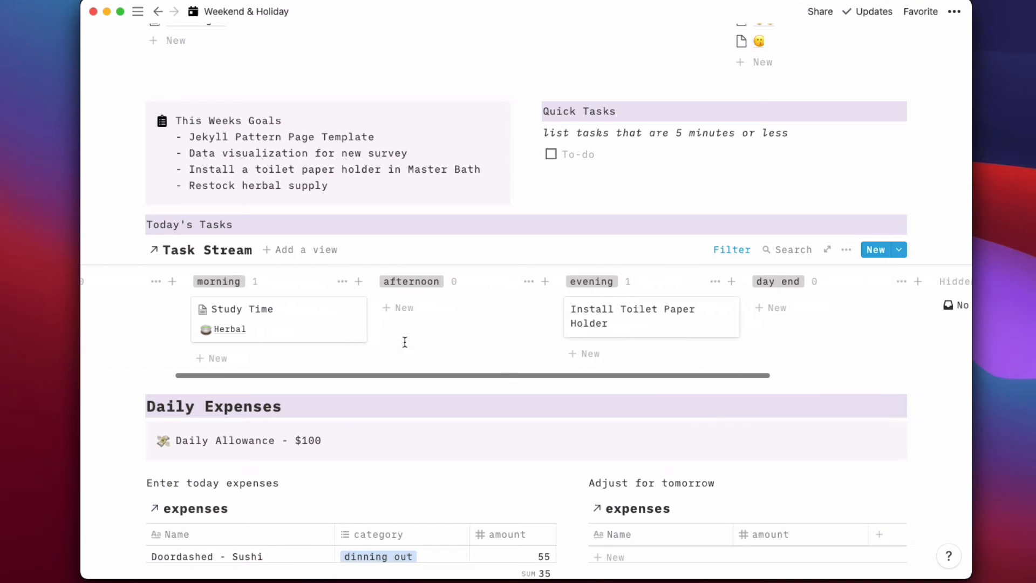
scroll(405, 342, "left", 5)
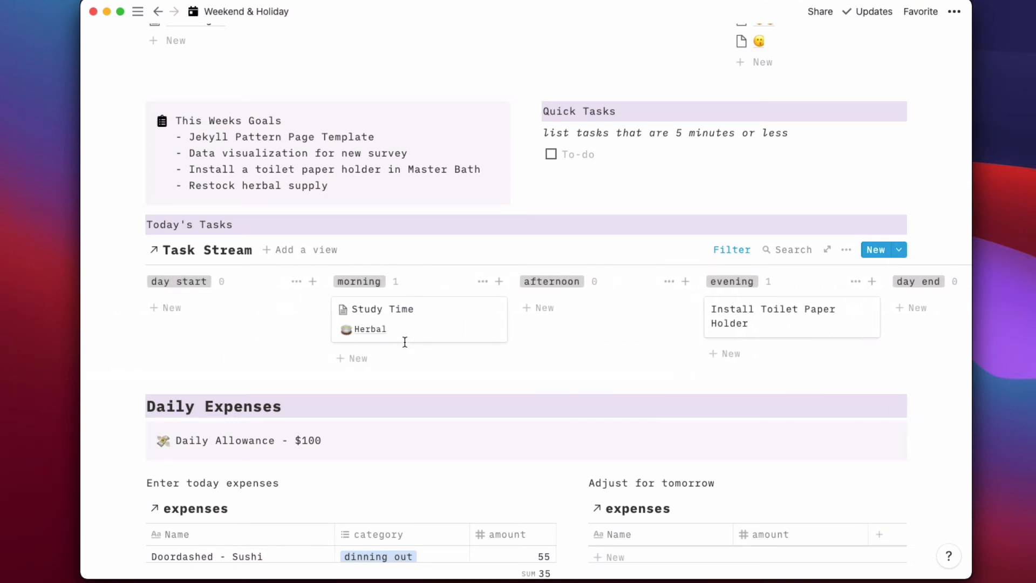
scroll(467, 420, "down", 4)
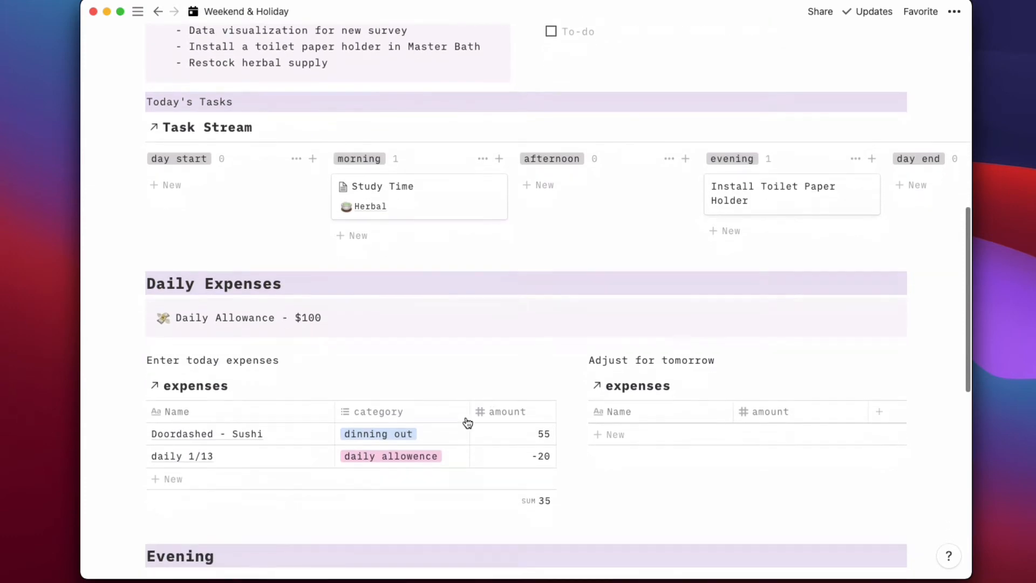
scroll(467, 423, "down", 5)
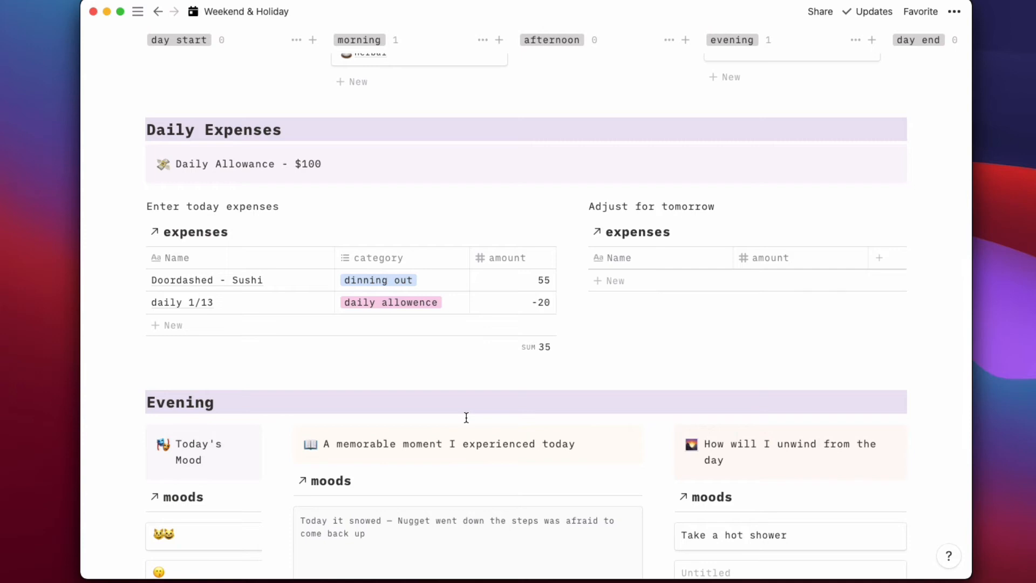
left_click_drag(136, 302, 143, 278)
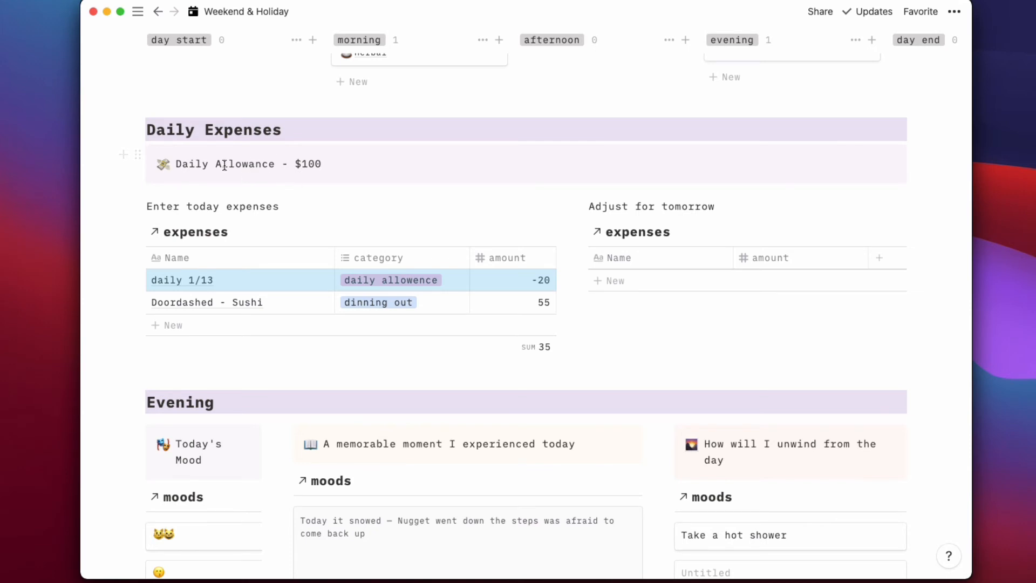
left_click(341, 165)
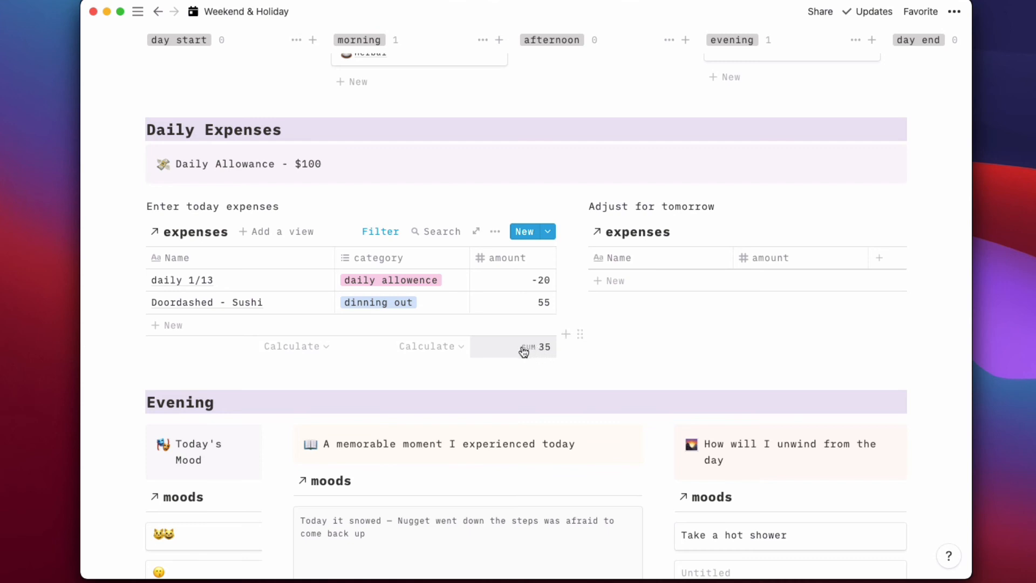
Step: Add a Groceries row to the Enter today expenses table with category grocery and amount 80
left_click(234, 330)
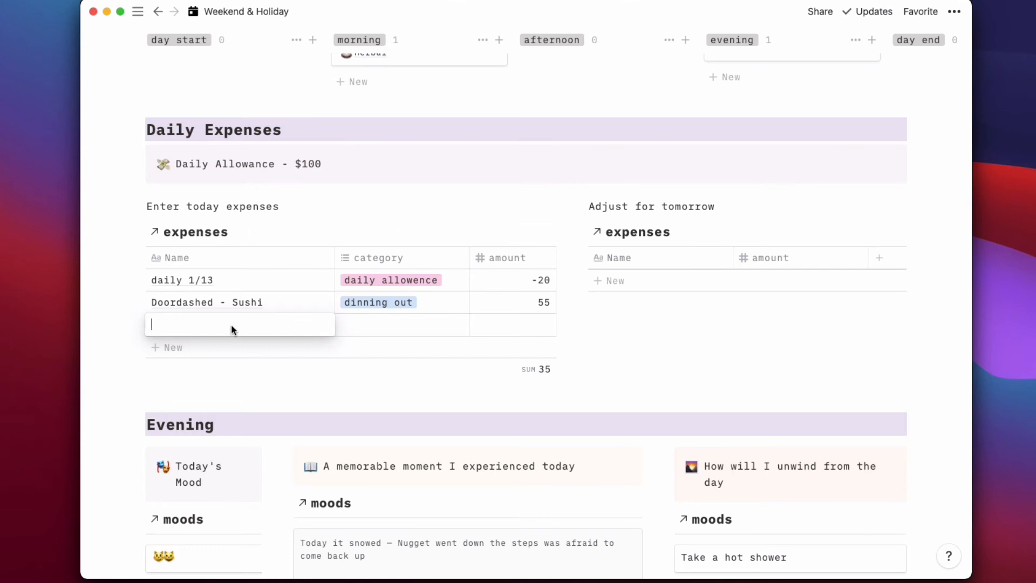
type("Groceries")
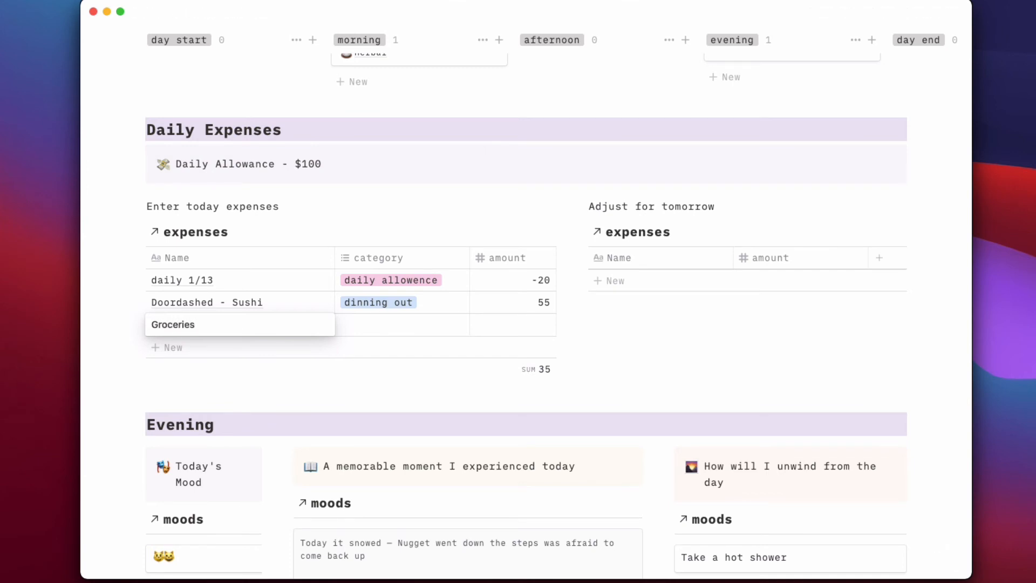
key("Tab")
scroll(299, 332, "up", 1)
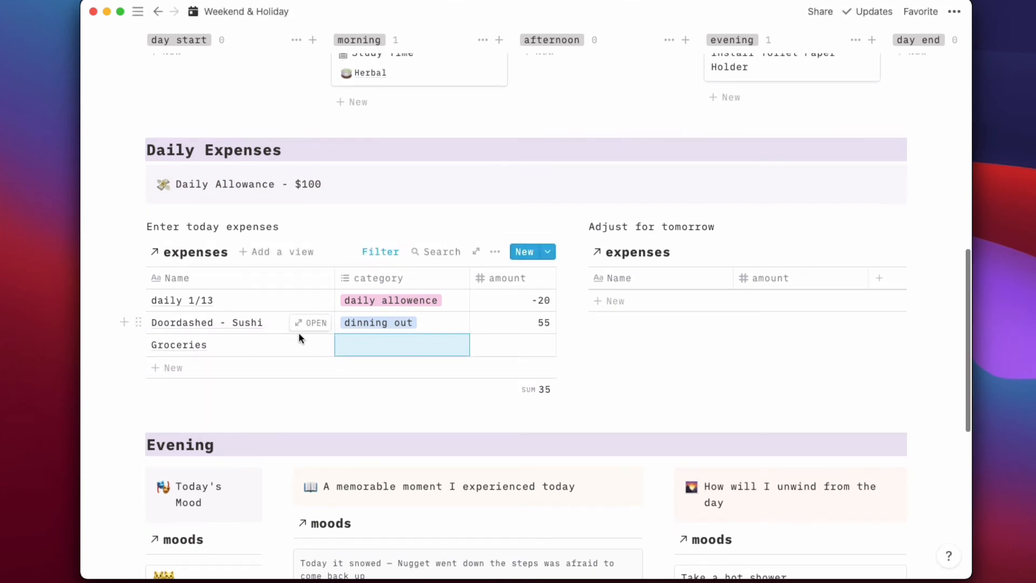
left_click(367, 345)
left_click(392, 407)
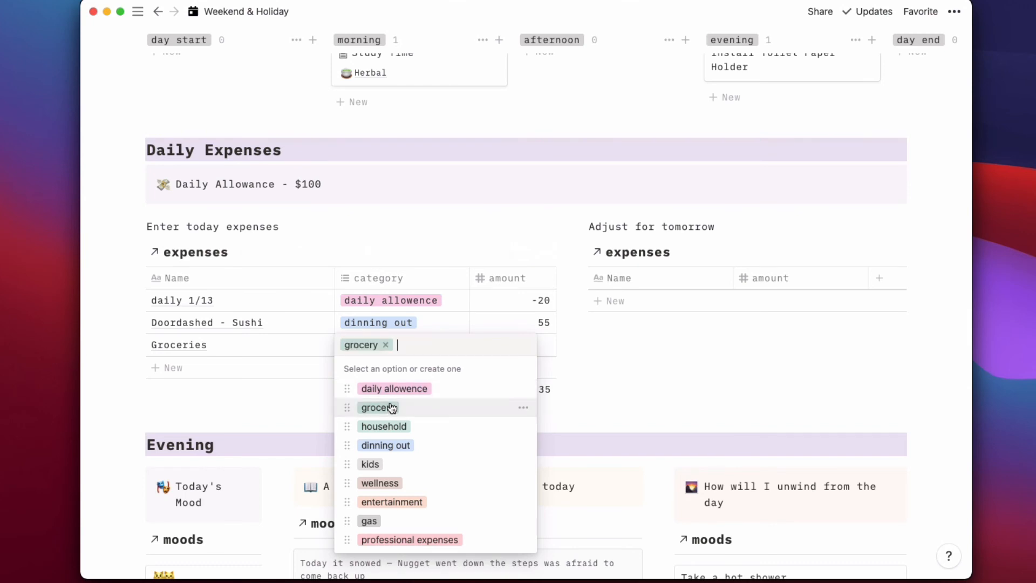
key("Escape")
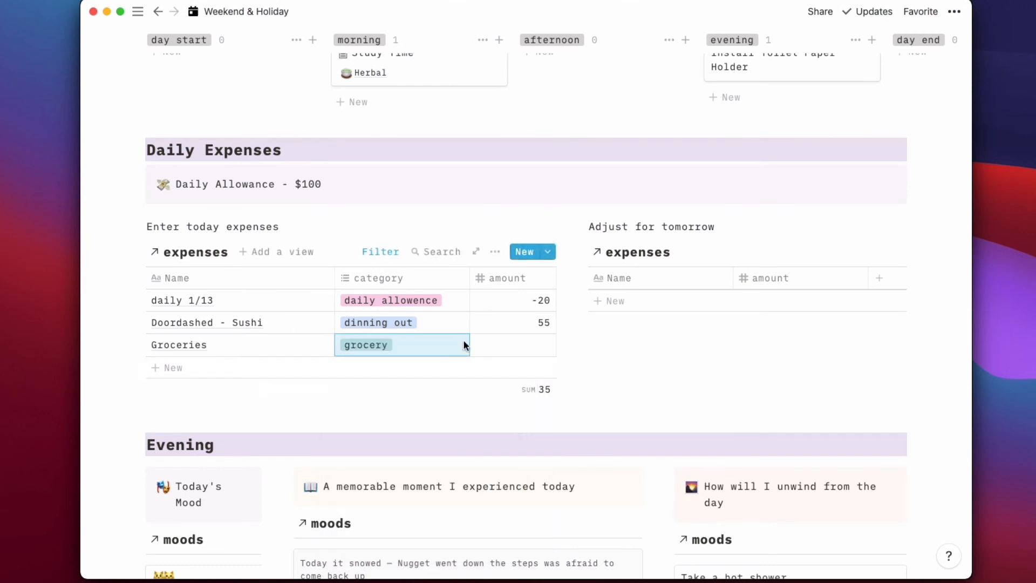
left_click(511, 340)
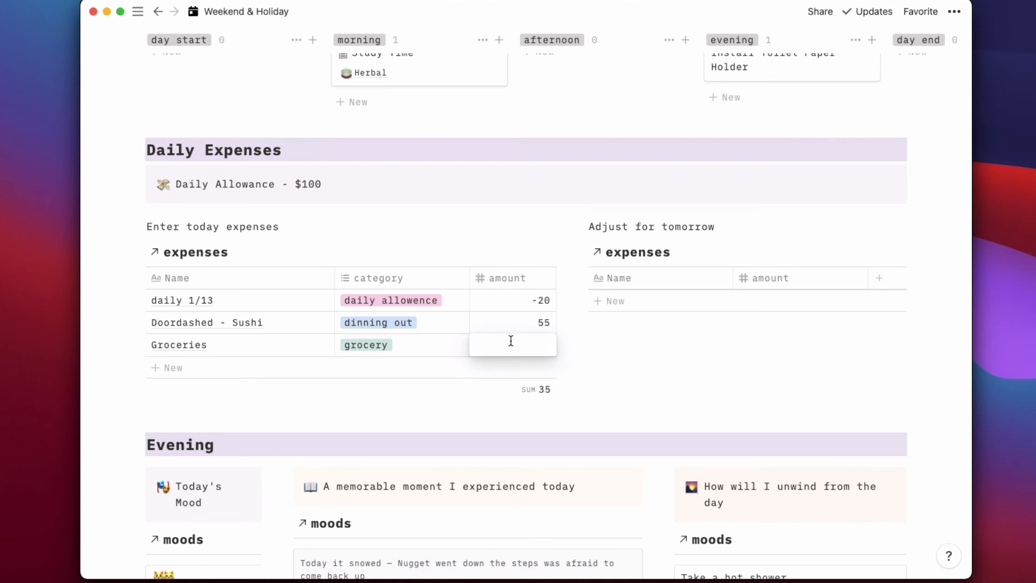
type("80")
key("Escape")
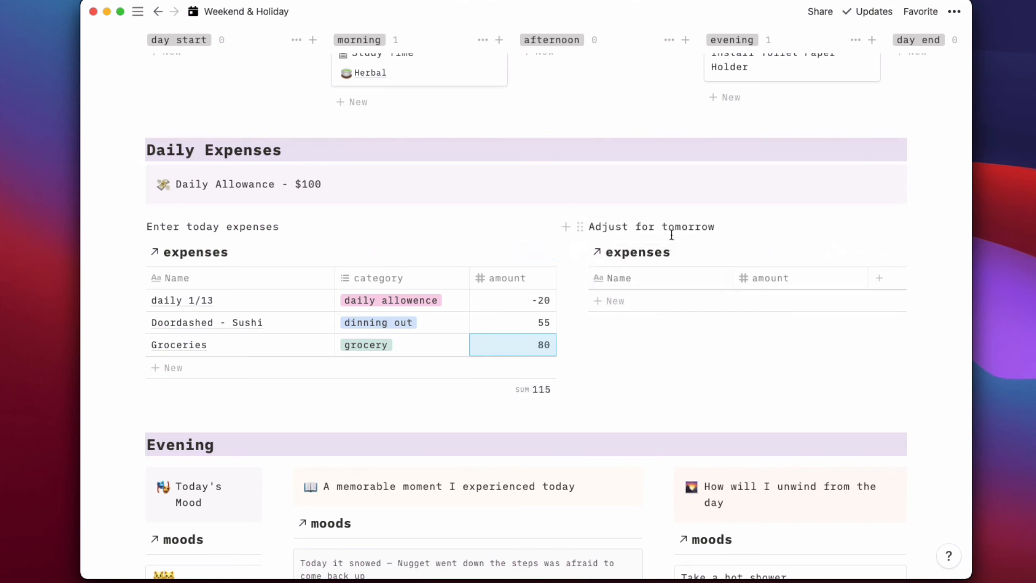
Step: Add a row named daily 1/14 with amount 15 to the Adjust for tomorrow expenses table
left_click(624, 306)
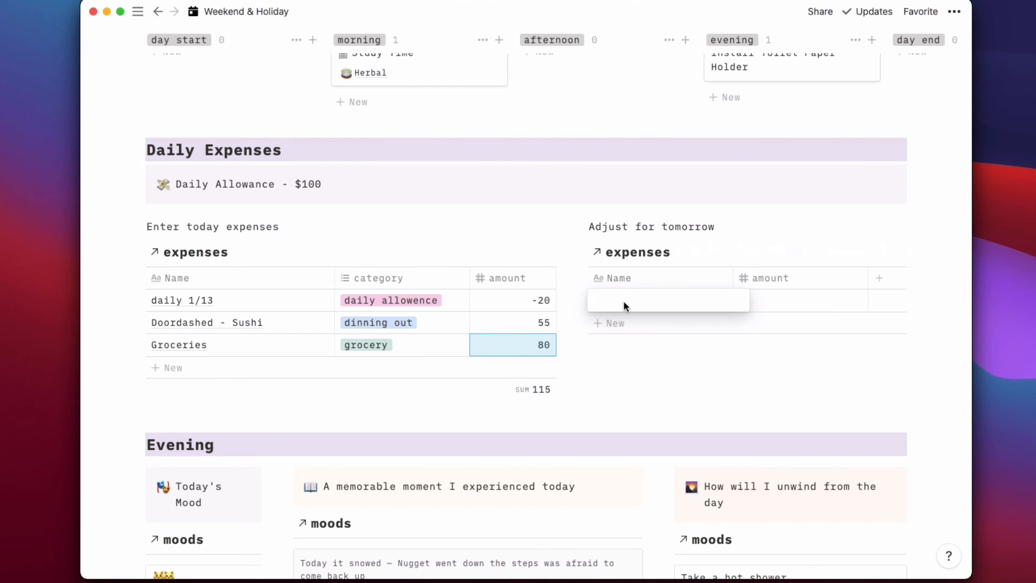
type("dail")
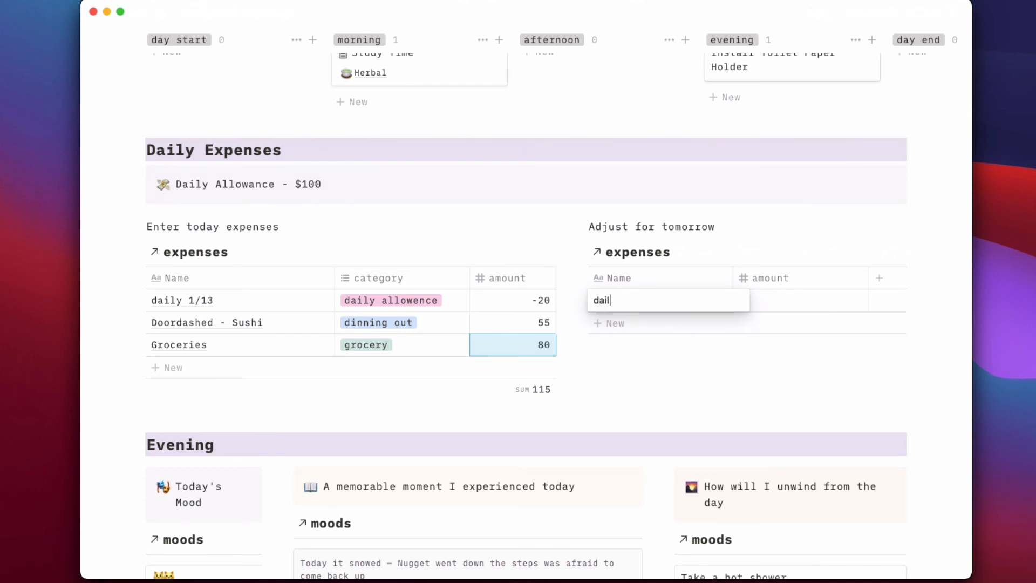
type("y 1/14")
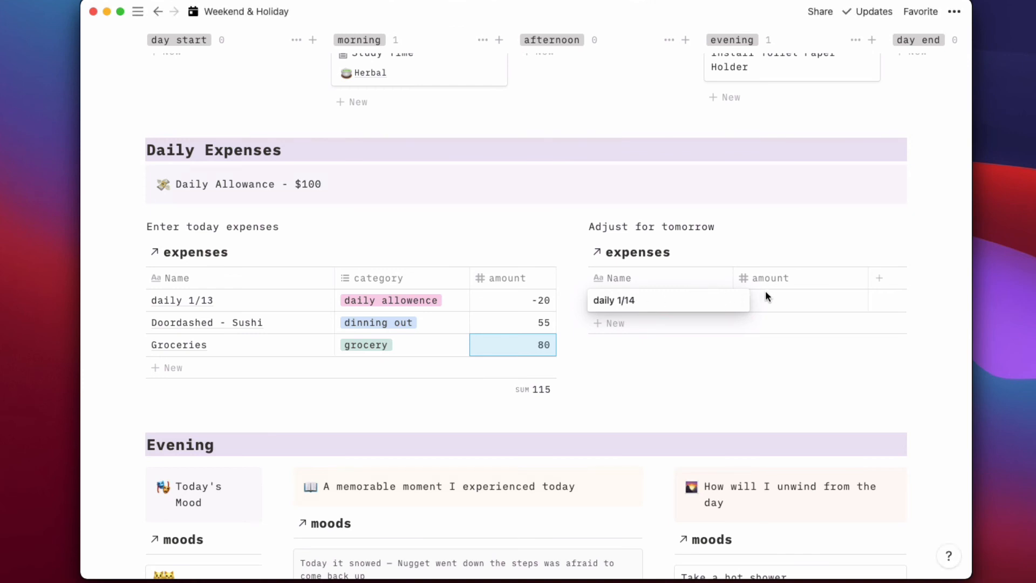
left_click(724, 377)
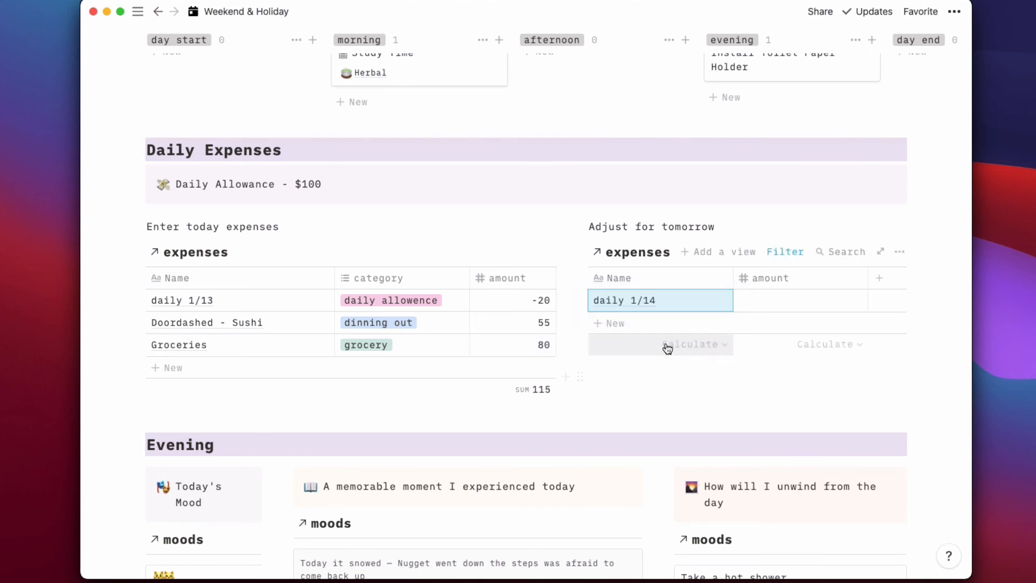
left_click(773, 299)
type("15")
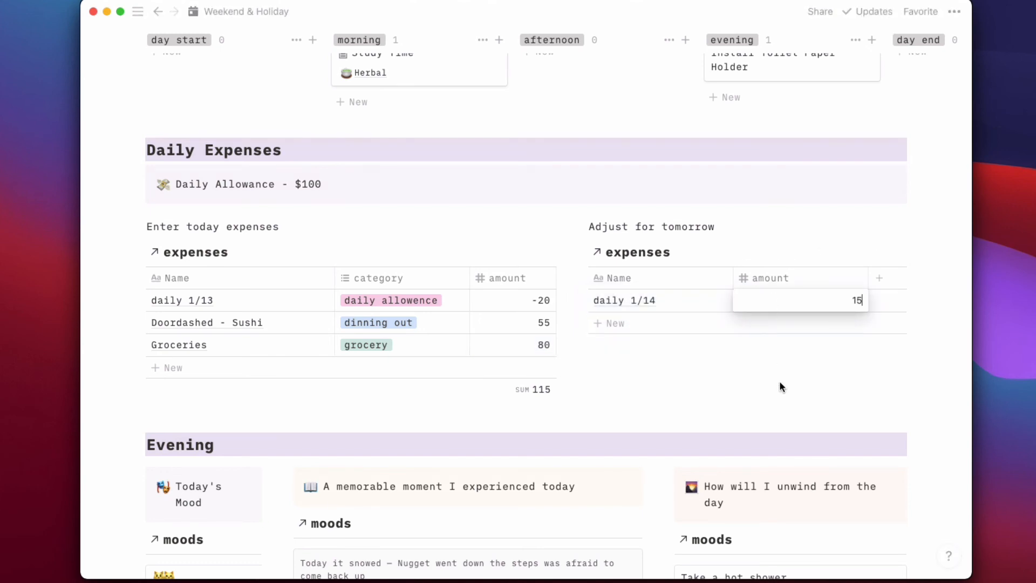
key("Return")
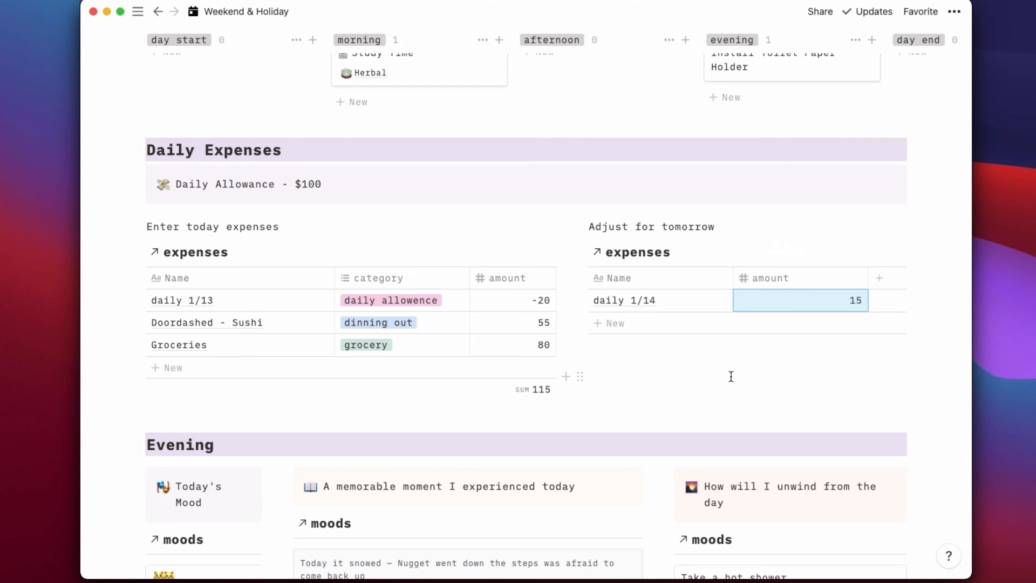
Step: Open the full expenses database linked from the Adjust for tomorrow table
left_click(597, 258)
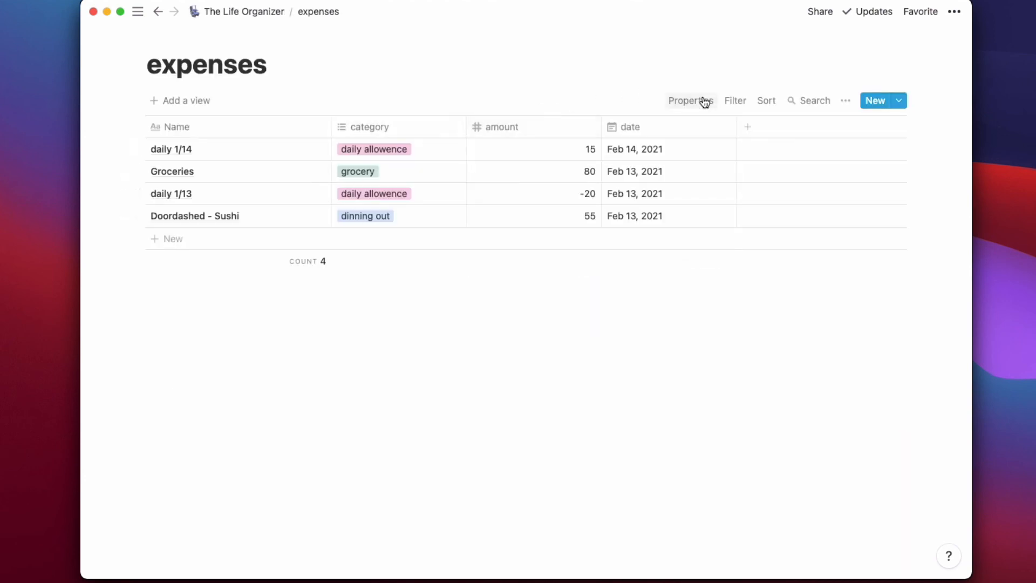
Step: Filter the expenses database to rows whose category does not contain daily allowence, and sum the amount column
left_click(738, 106)
left_click(632, 231)
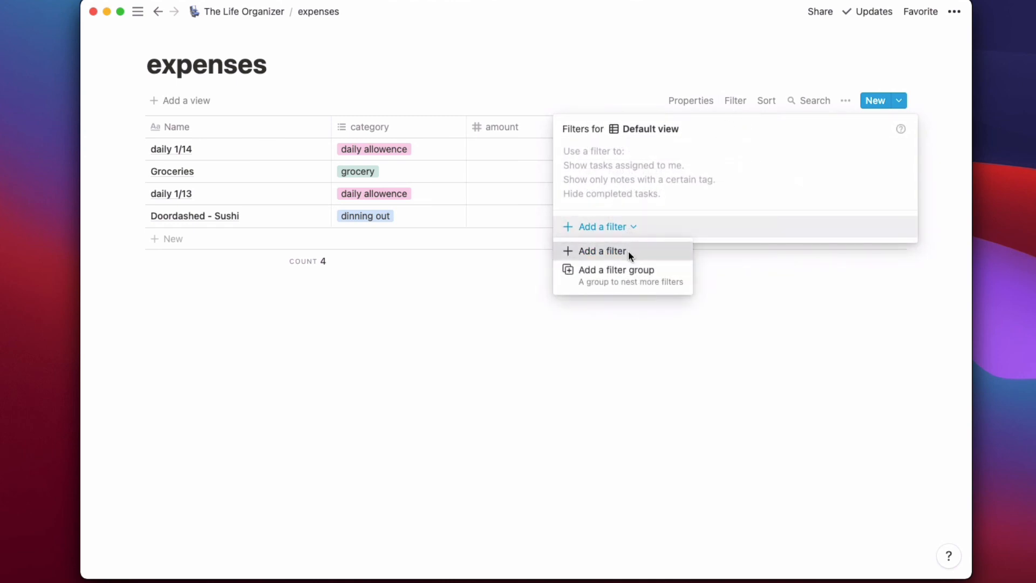
left_click(630, 252)
left_click(663, 156)
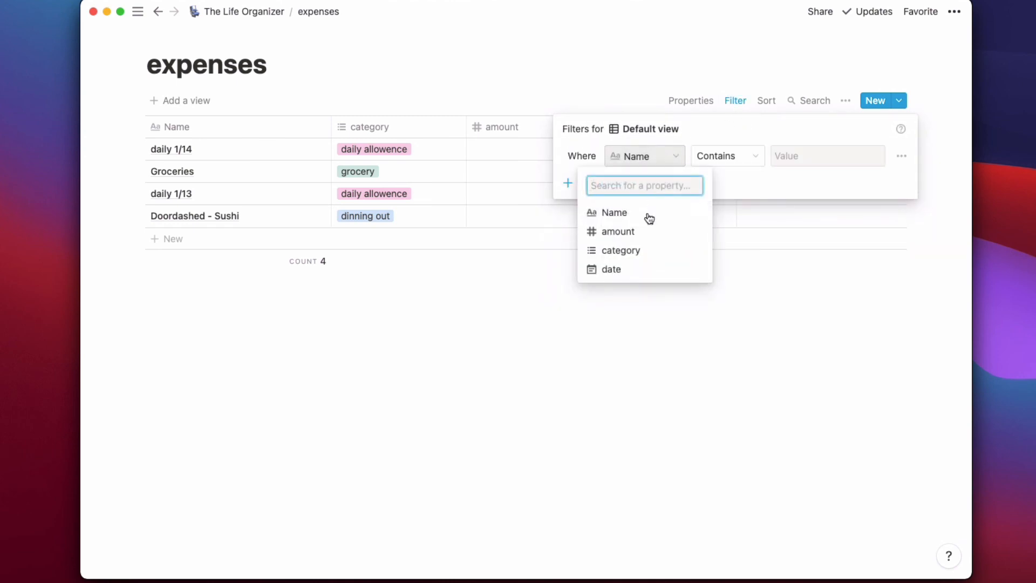
left_click(638, 250)
left_click(777, 156)
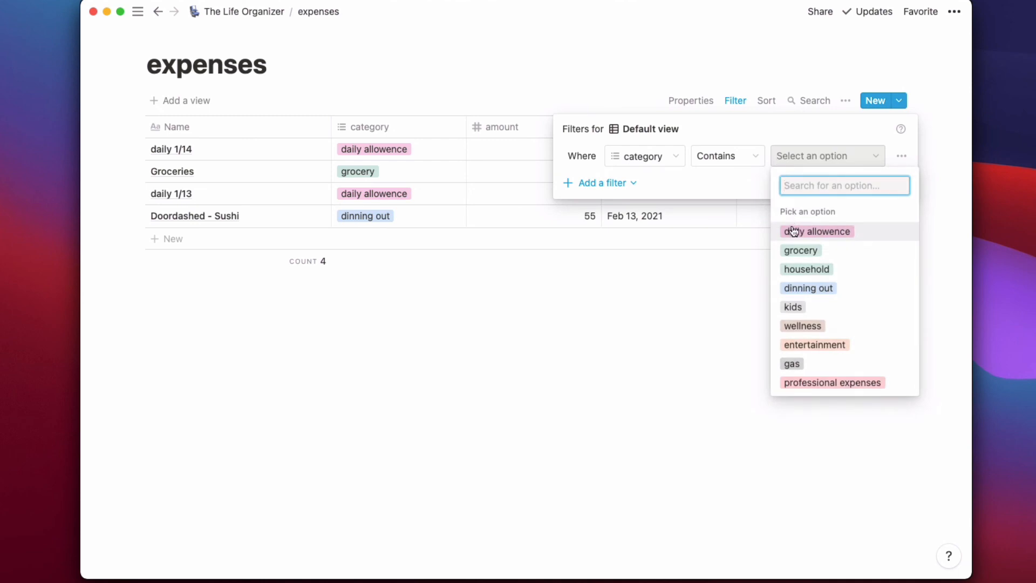
left_click(792, 230)
left_click(752, 157)
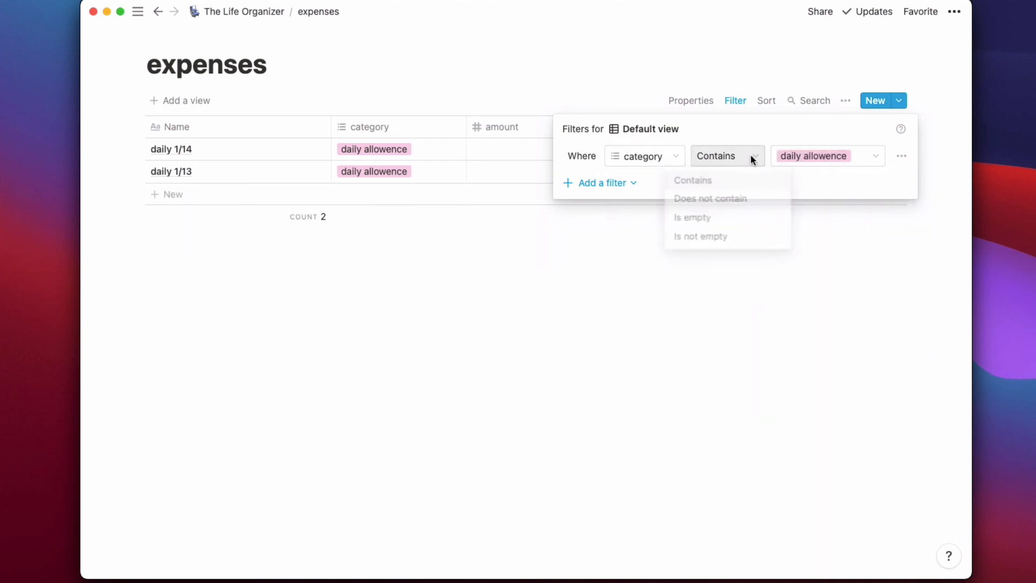
left_click(731, 201)
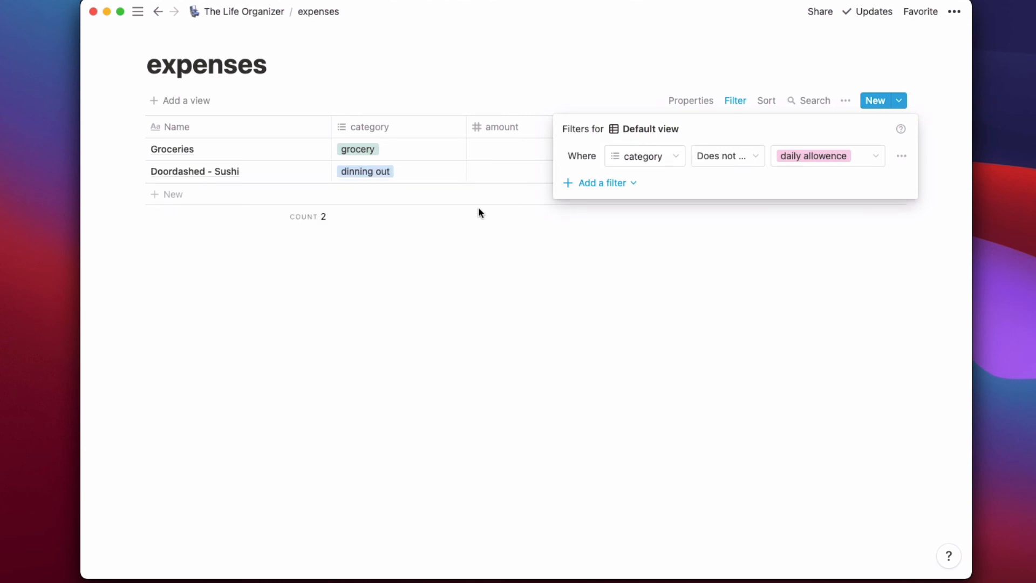
left_click(489, 264)
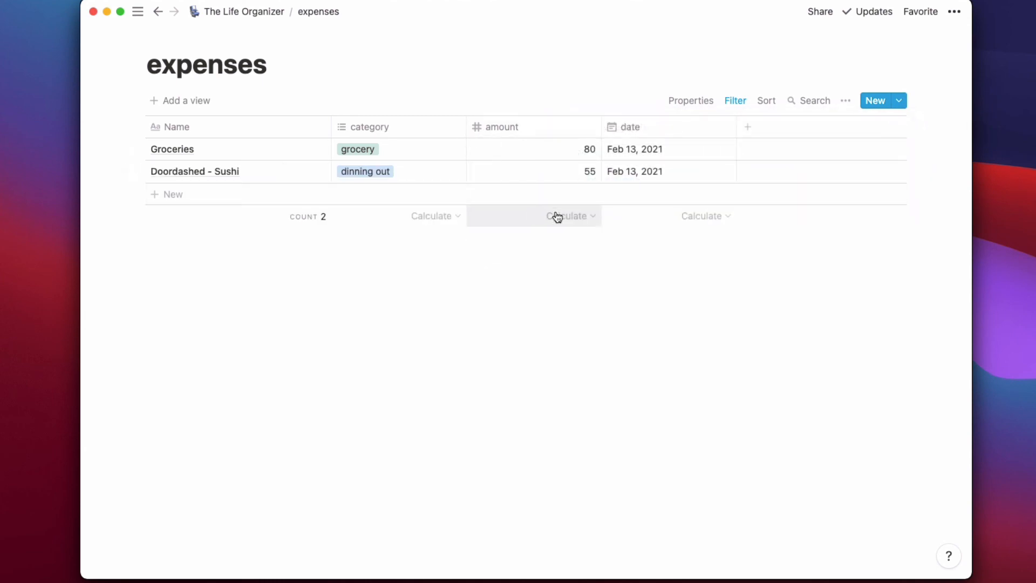
left_click(558, 214)
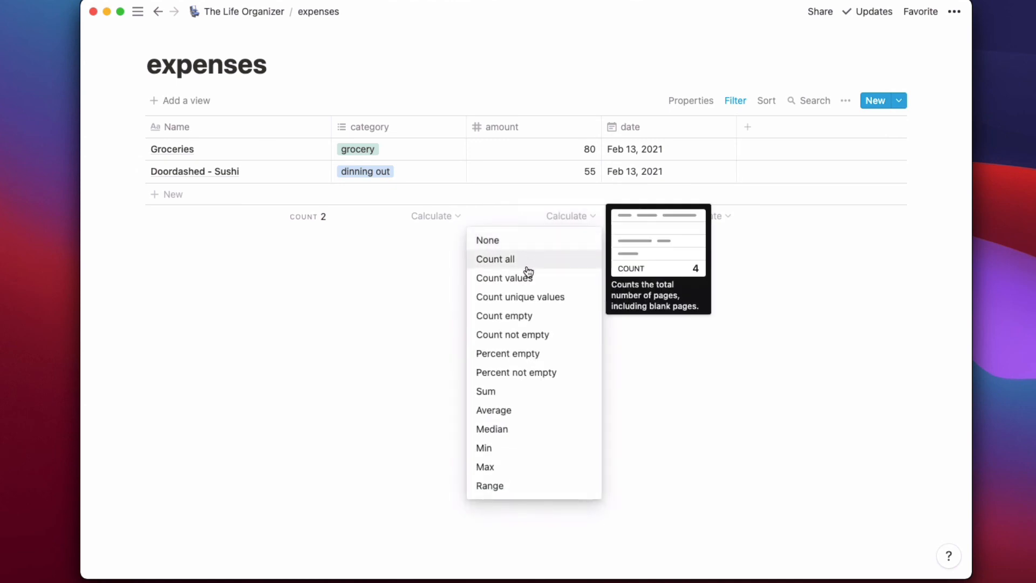
left_click(494, 390)
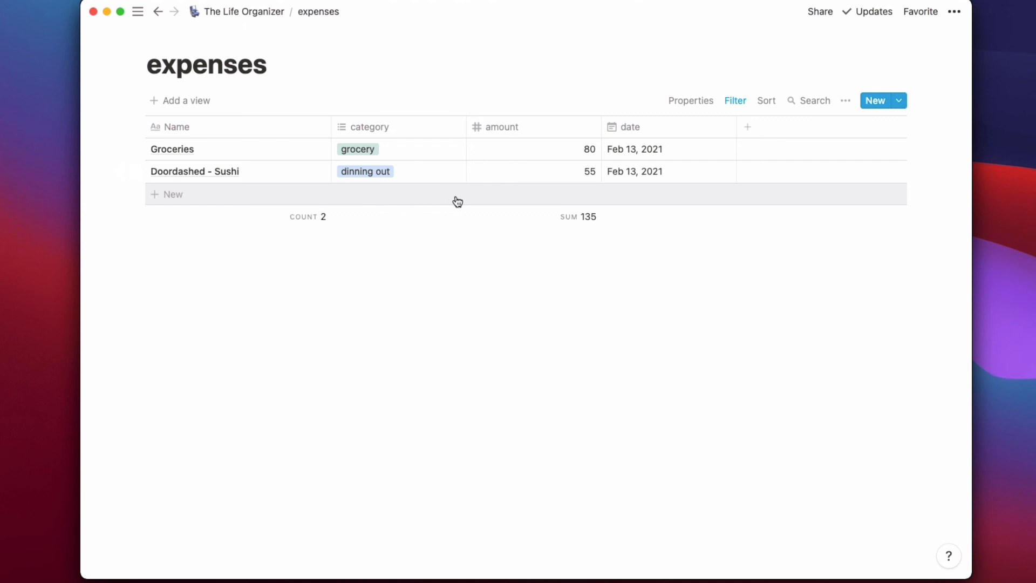
Step: Return to the Weekend & Holiday page and review its sections from My Morning through Daily Expenses to Evening
mouse_move(409, 224)
left_click(157, 12)
scroll(456, 189, "down", 2)
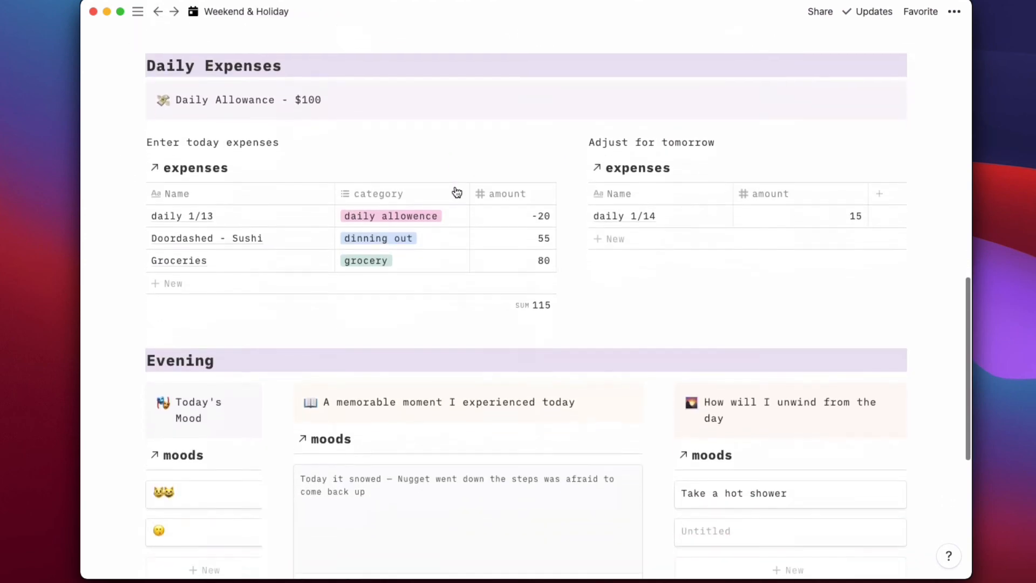
scroll(470, 197, "down", 2)
scroll(621, 254, "down", 4)
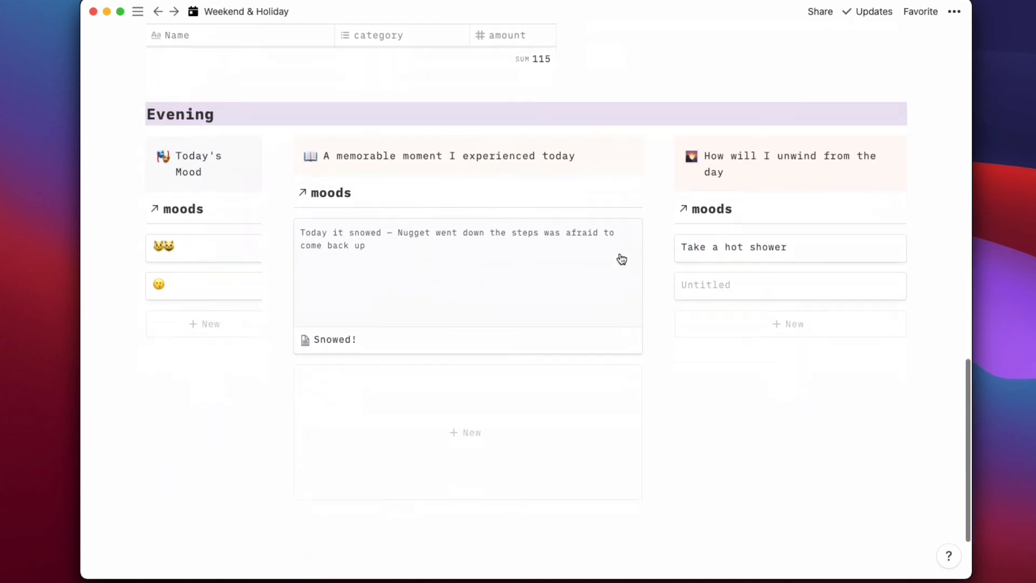
scroll(621, 259, "up", 15)
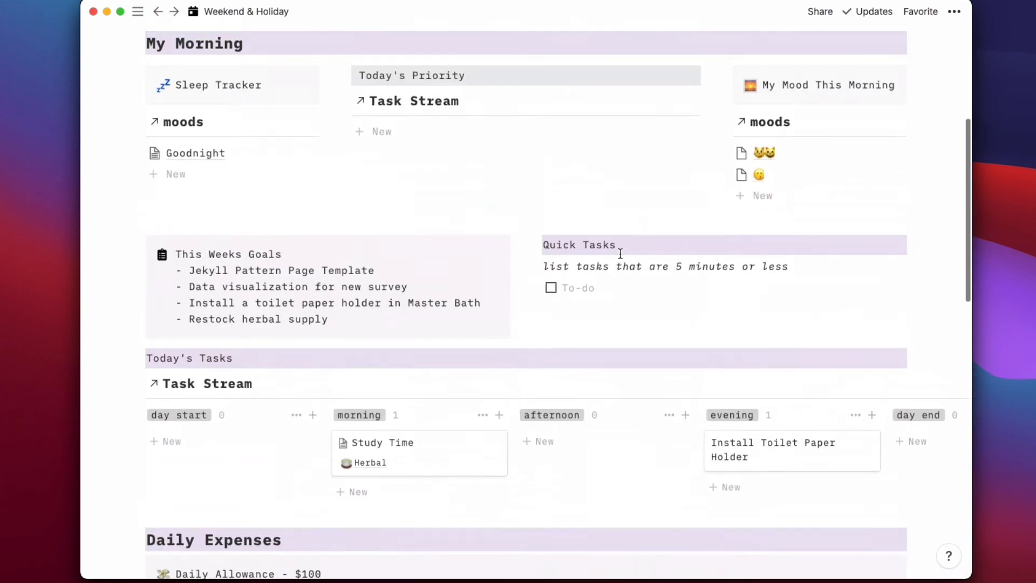
scroll(620, 255, "up", 5)
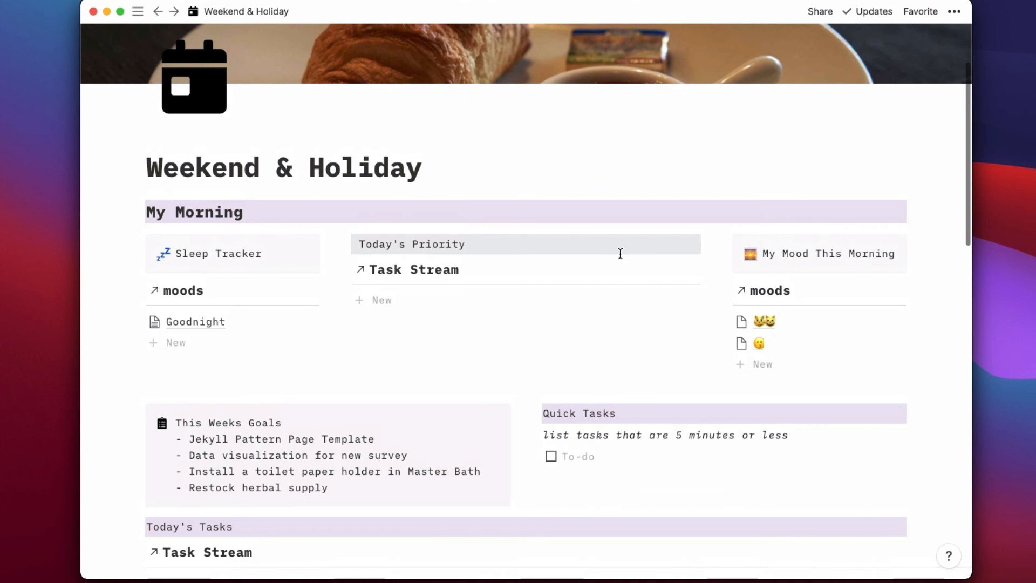
scroll(620, 254, "up", 2)
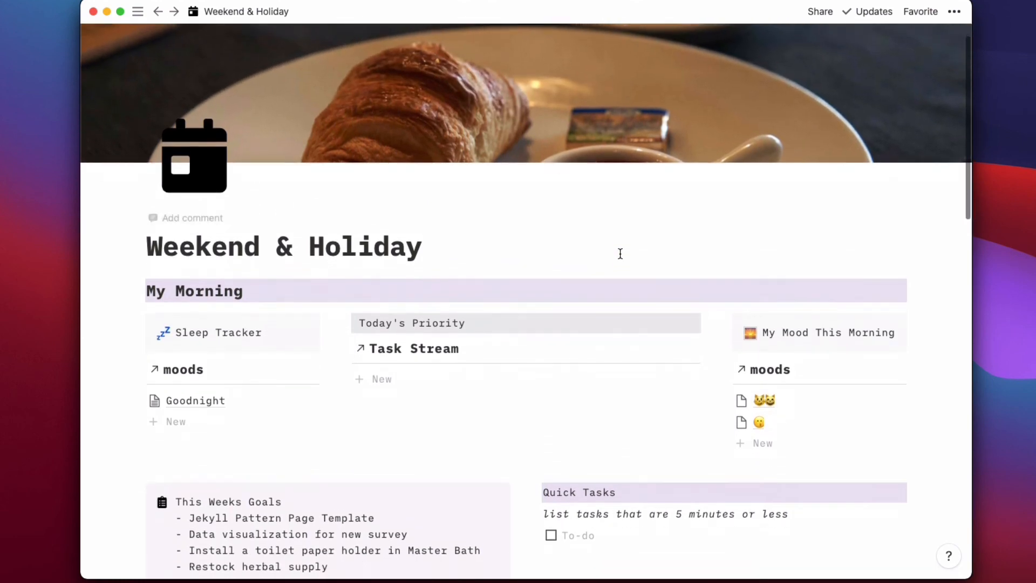
scroll(620, 254, "down", 5)
scroll(620, 253, "down", 3)
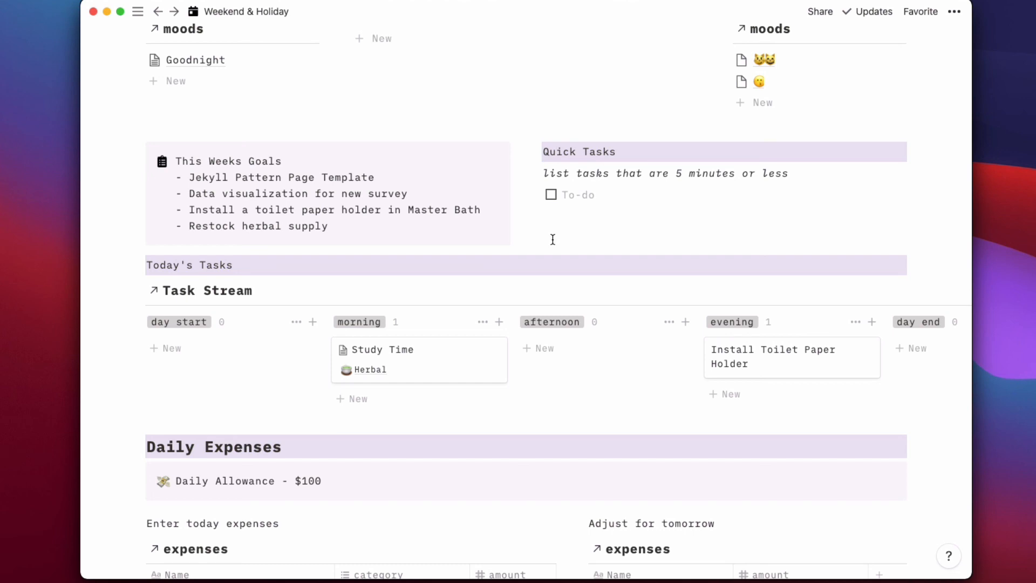
scroll(552, 239, "up", 5)
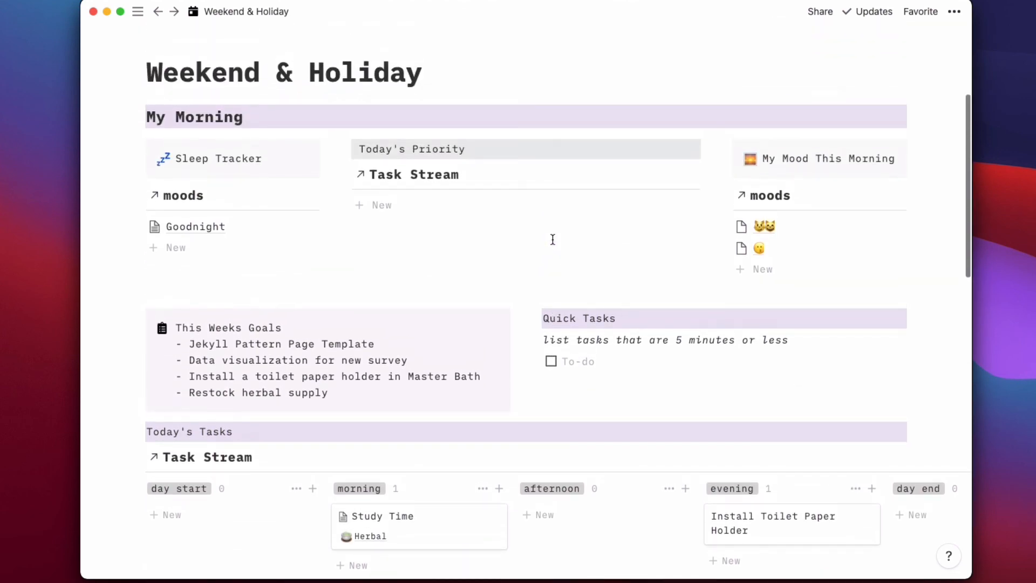
scroll(553, 239, "up", 2)
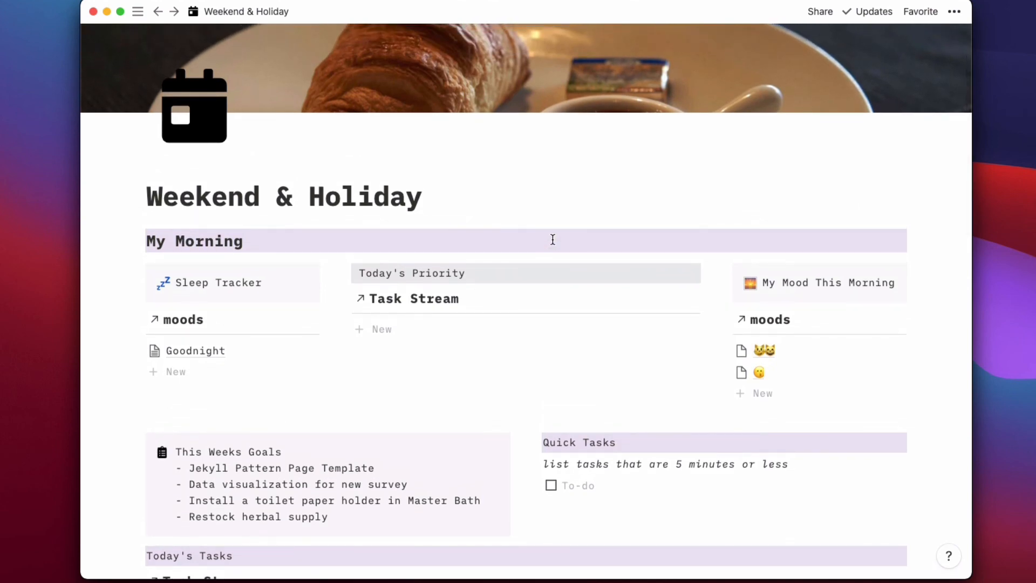
scroll(608, 310, "down", 3)
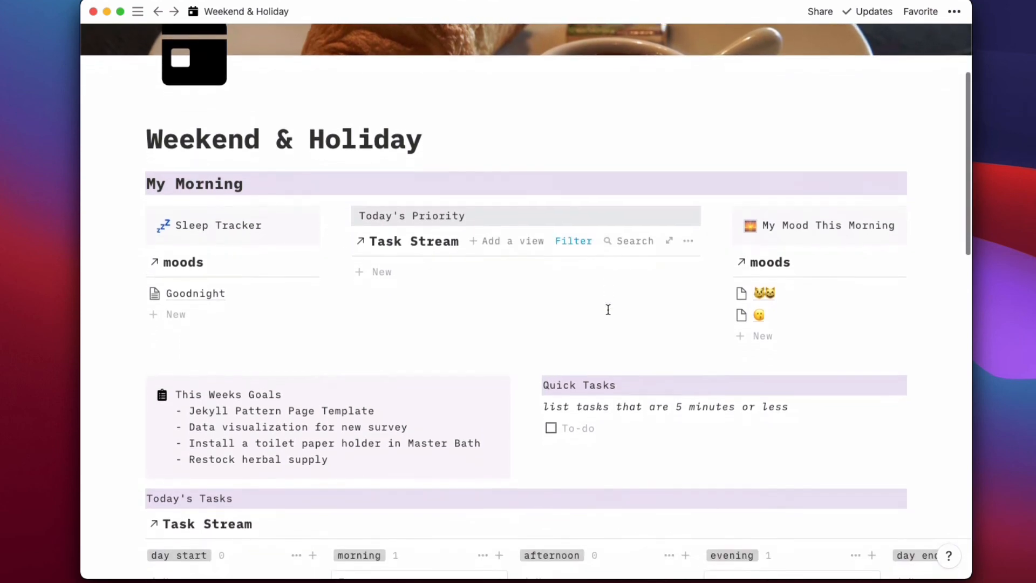
scroll(608, 309, "down", 9)
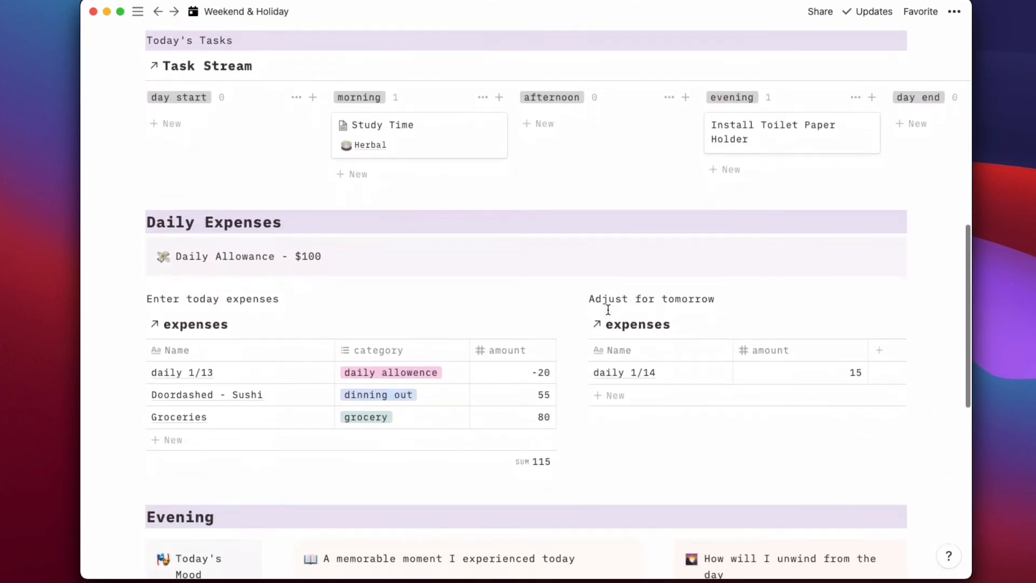
scroll(609, 310, "up", 7)
Step: View The Planner links on The Life Organizer page, and return to the start of the Weekend & Holiday page
mouse_move(137, 11)
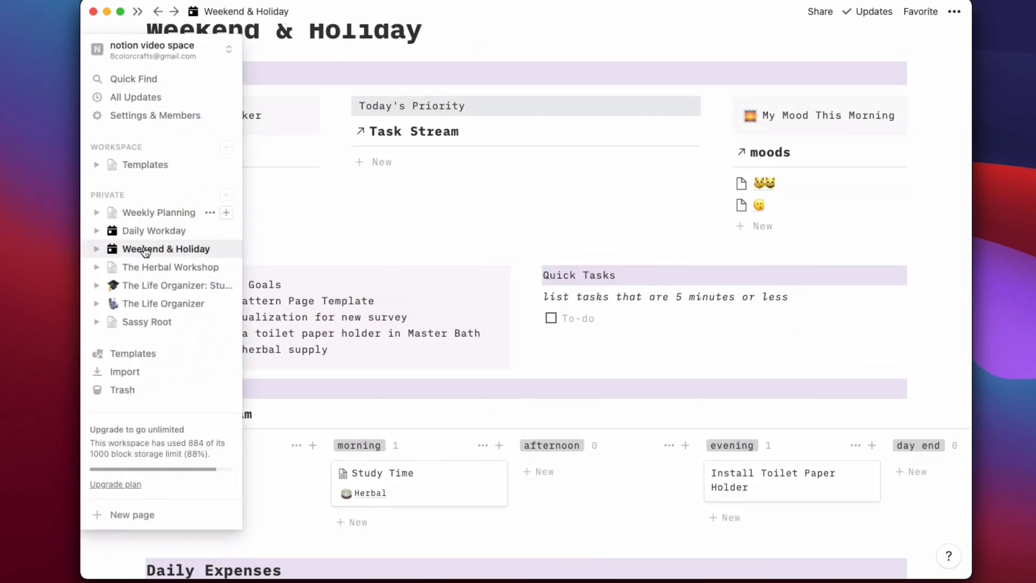
left_click(149, 304)
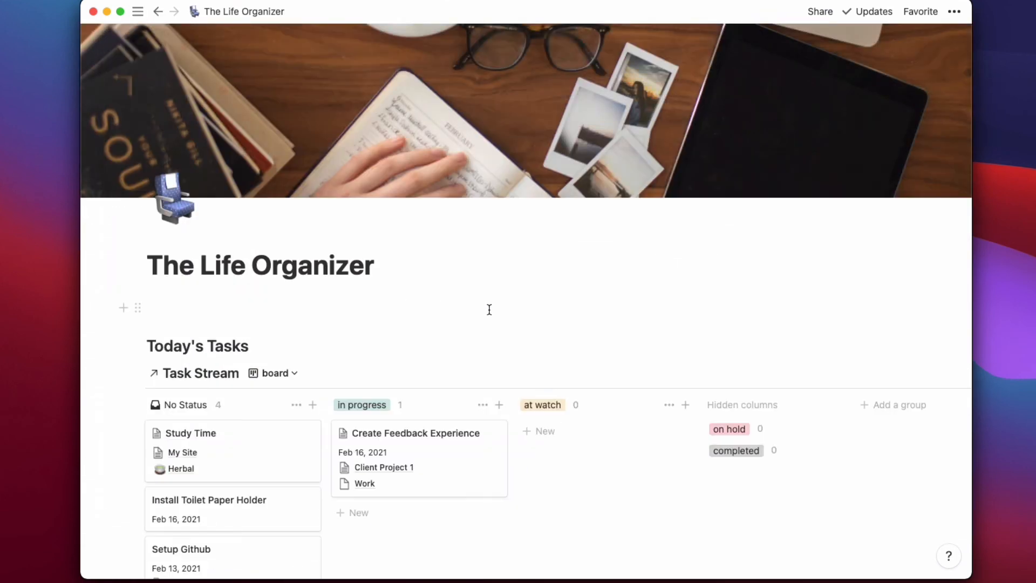
scroll(489, 312, "down", 4)
scroll(489, 311, "down", 14)
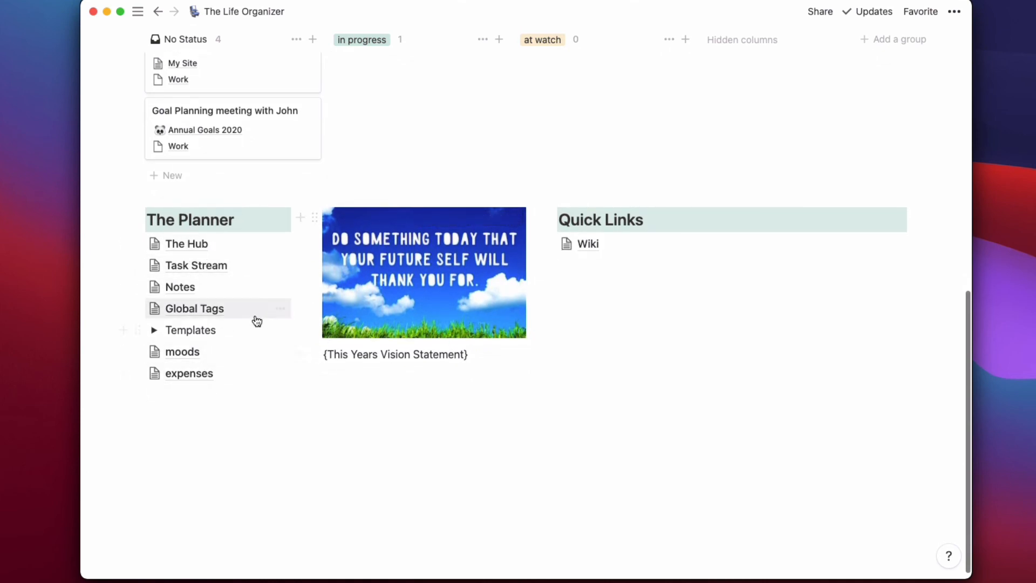
left_click(157, 11)
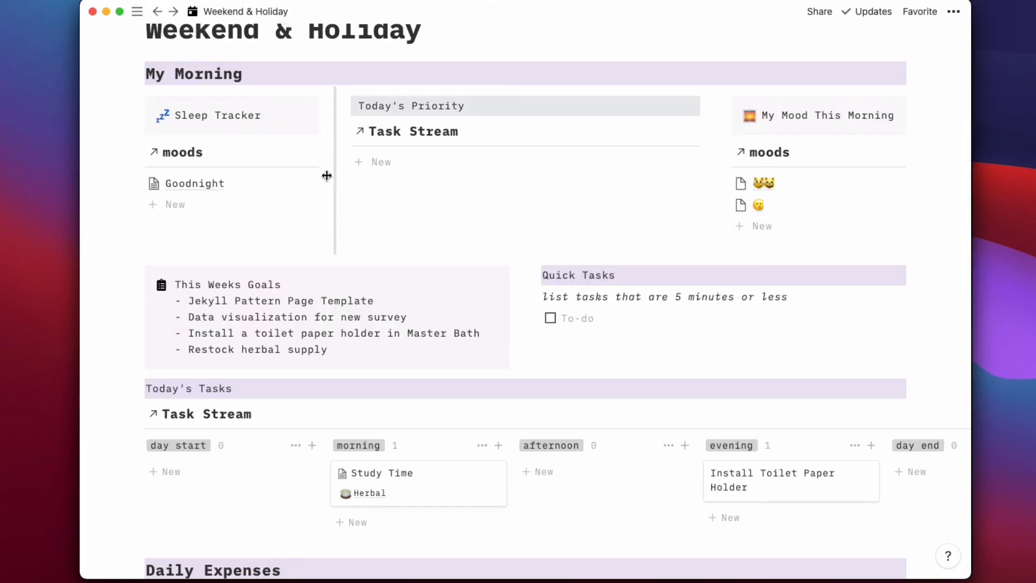
scroll(423, 197, "up", 5)
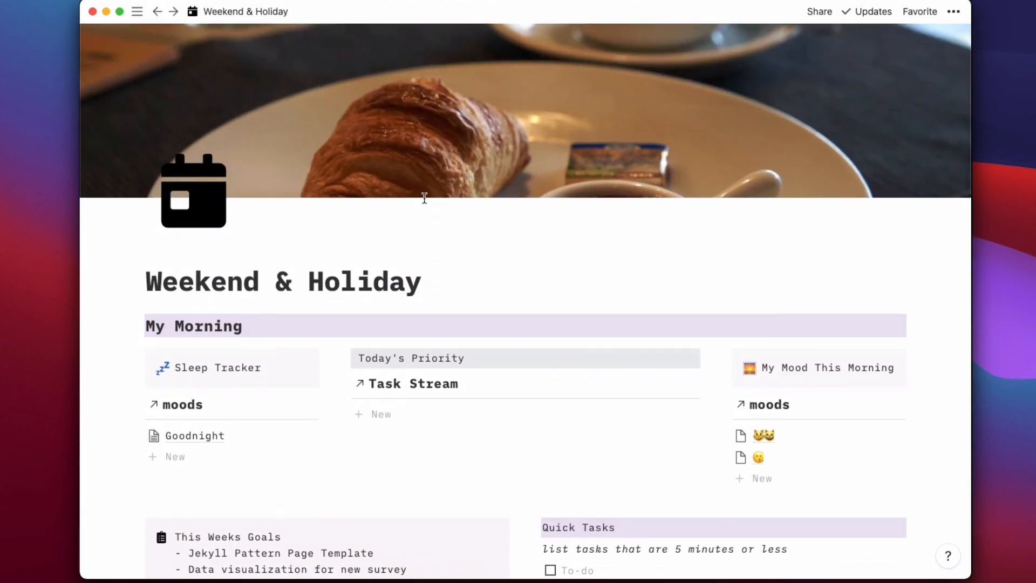